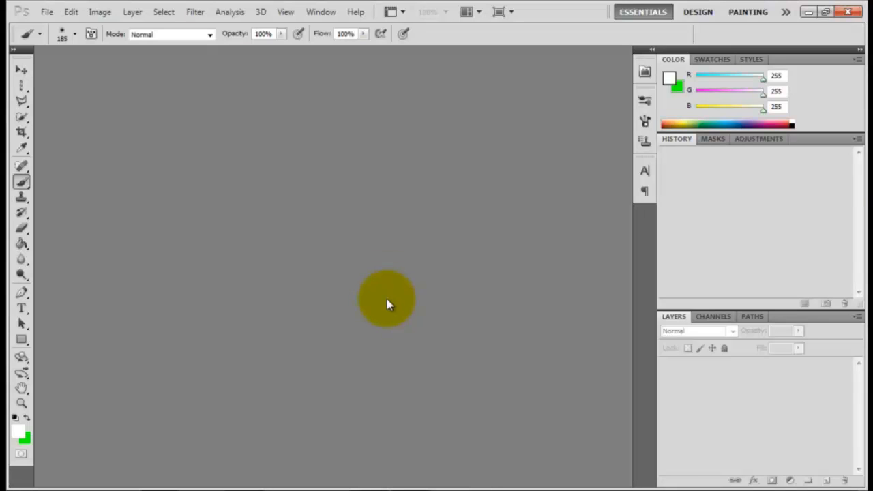
# Create a new 700 by 450 pixel RGB document named "xtreme learning" with a white background.
pyautogui.click(47, 12)
pyautogui.click(62, 29)
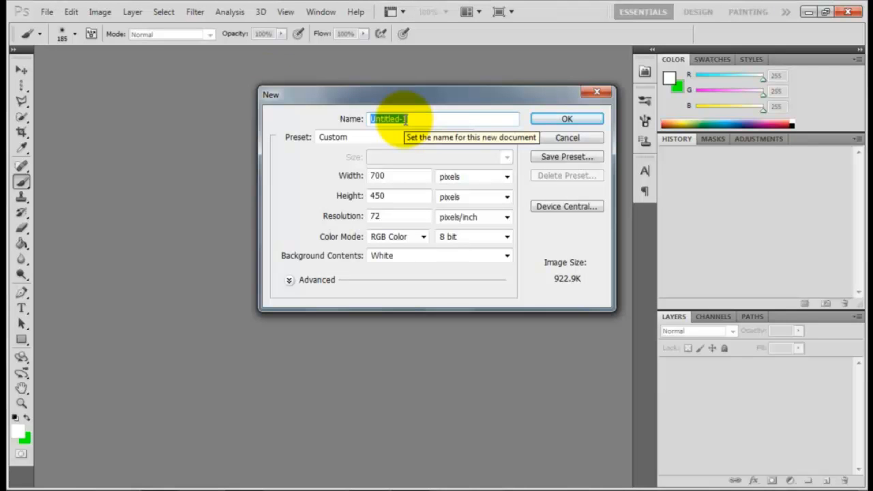
pyautogui.write('xtr')
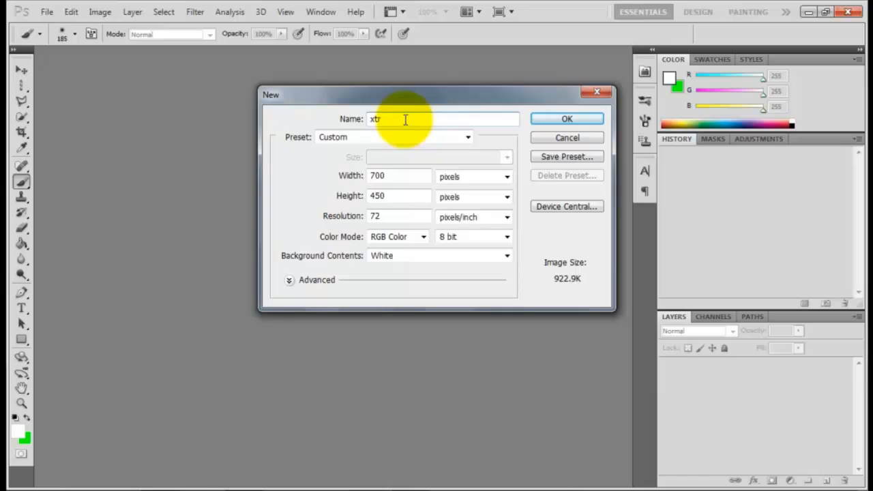
pyautogui.write('eme learning')
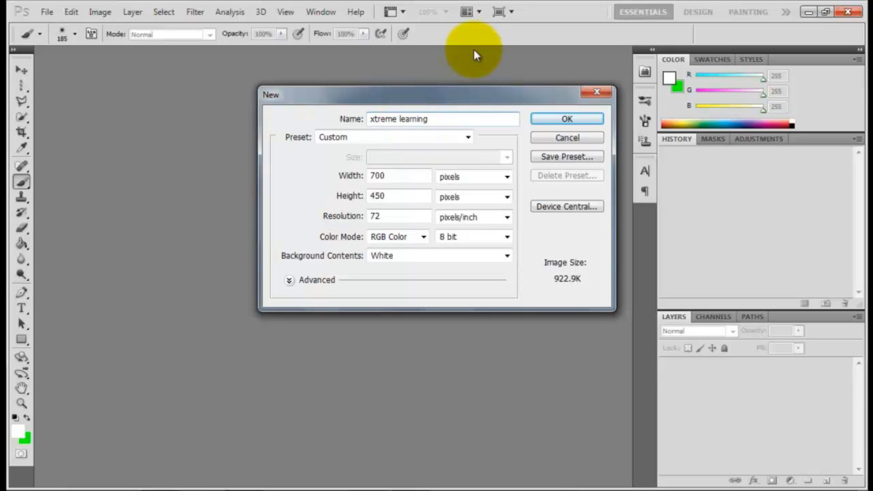
pyautogui.press('Return')
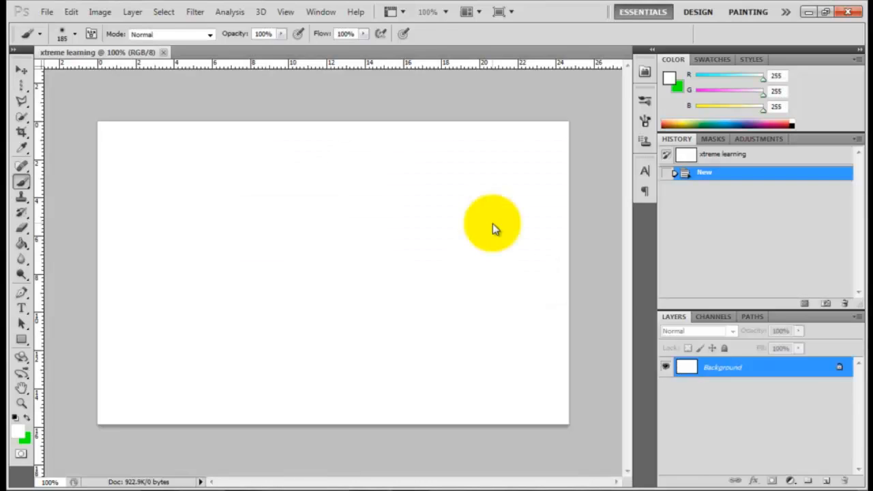
# Convert the locked Background into a regular editable layer, keeping the default layer name and options.
pyautogui.click(22, 70)
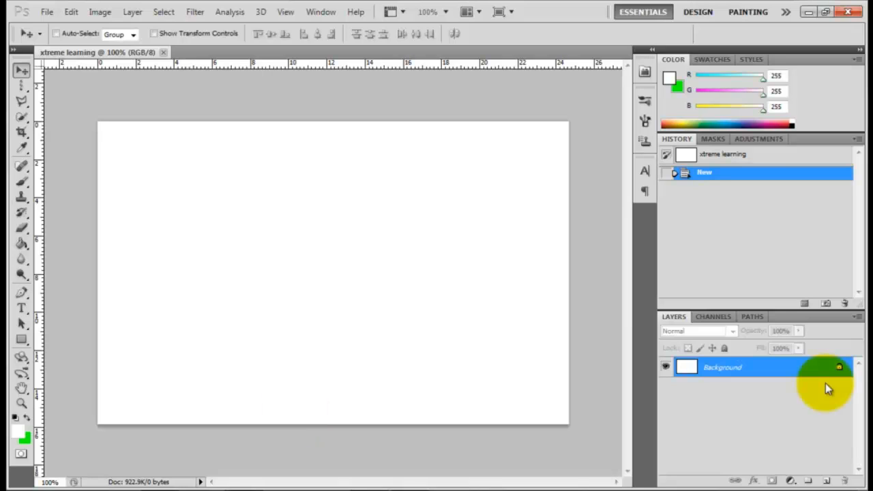
pyautogui.doubleClick(839, 368)
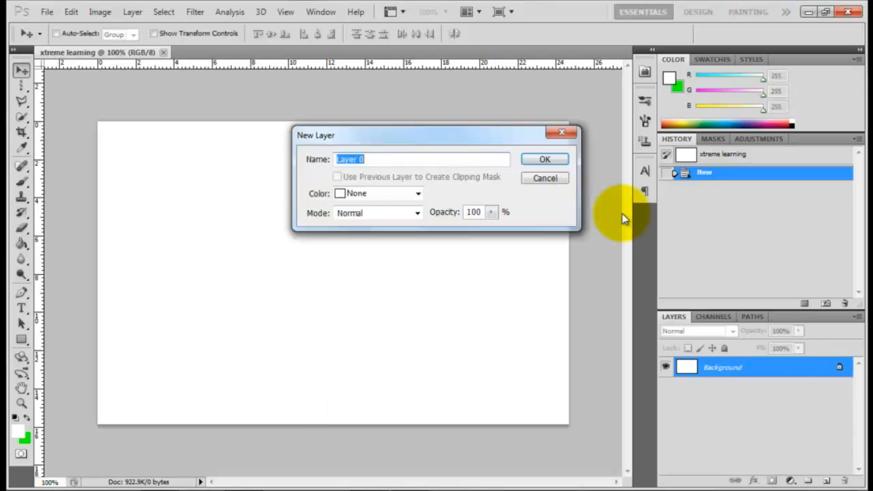
pyautogui.click(543, 160)
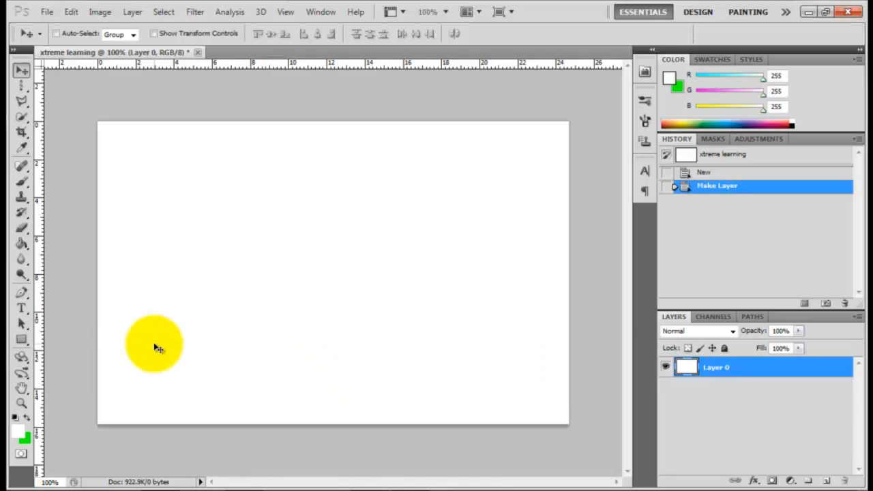
# Add a horizontal text layer reading XTREMELEARNING in Algerian at 50.28 pt across the middle of the canvas.
pyautogui.click(23, 309)
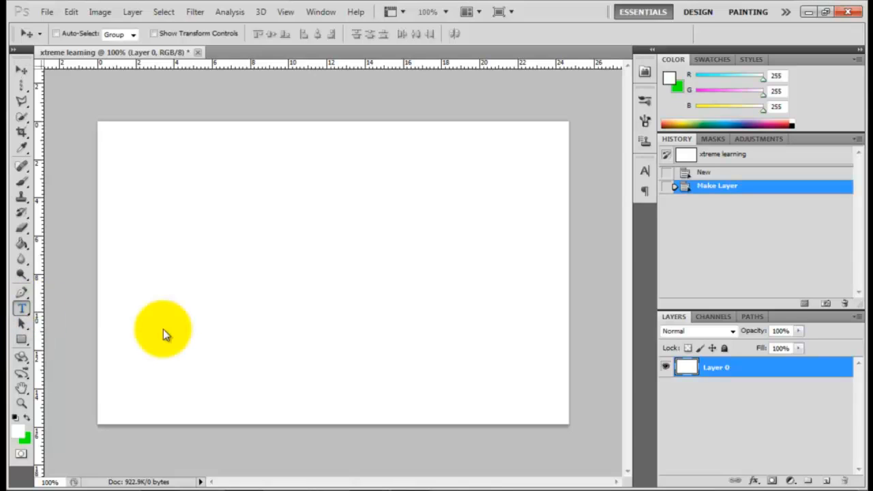
pyautogui.click(230, 320)
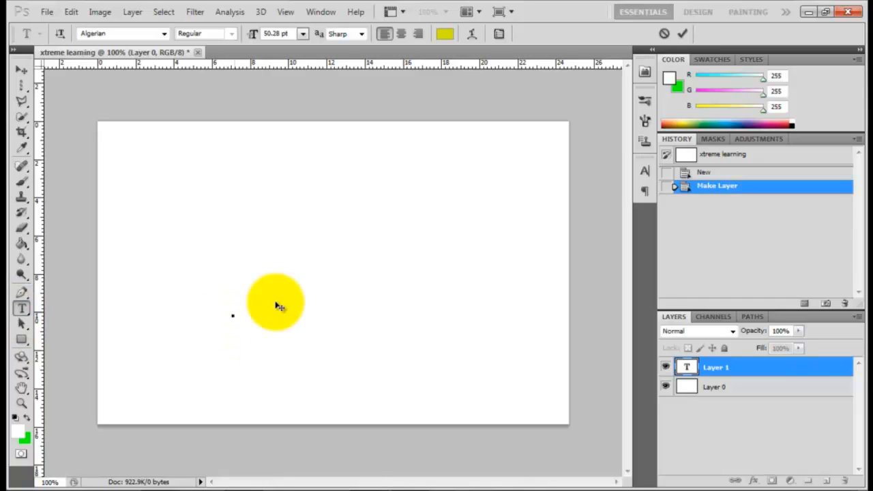
pyautogui.click(664, 32)
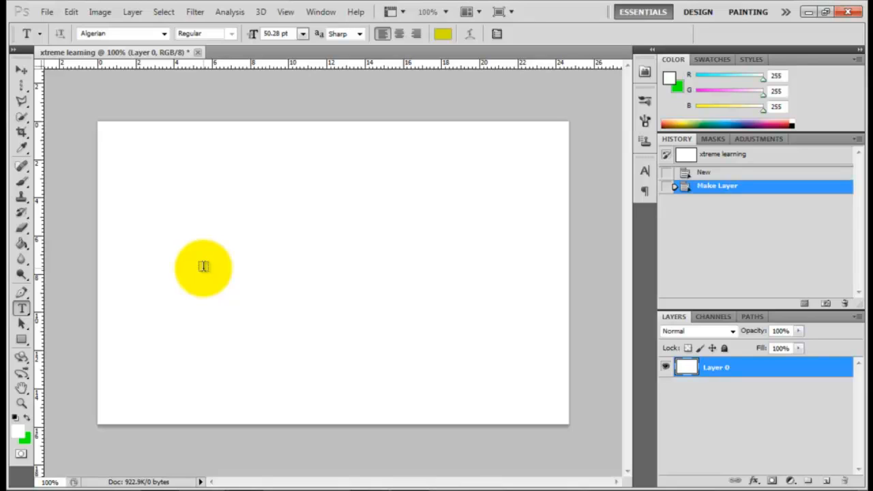
pyautogui.click(202, 266)
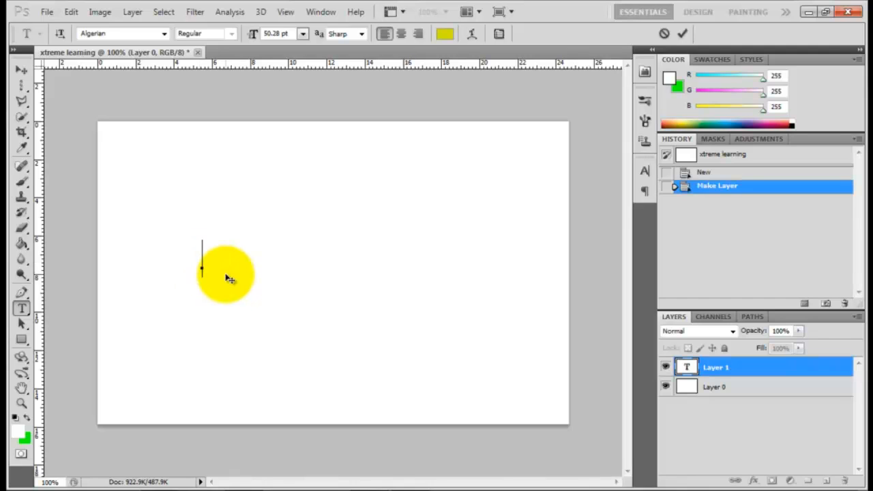
pyautogui.write('XTREMEL')
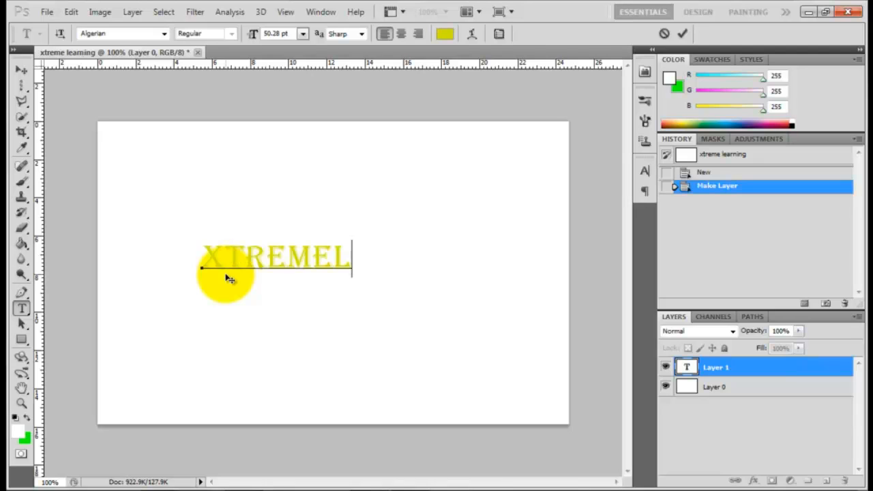
pyautogui.write('EARNI')
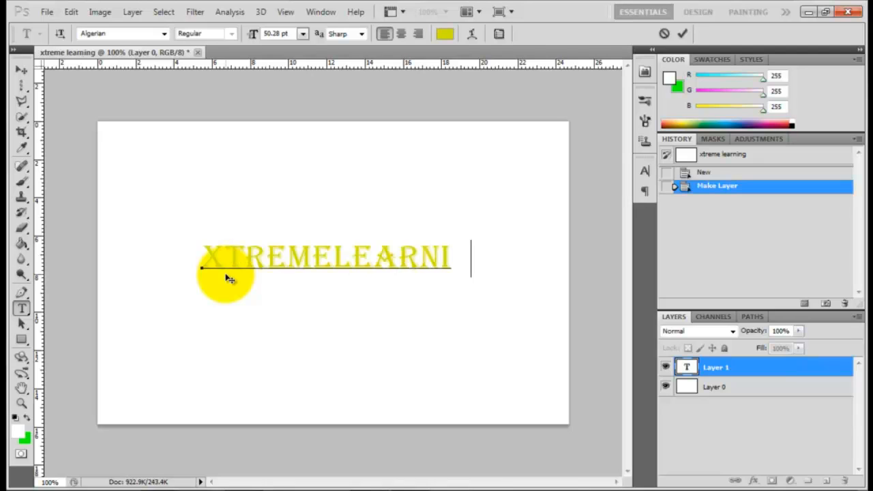
pyautogui.write('NG')
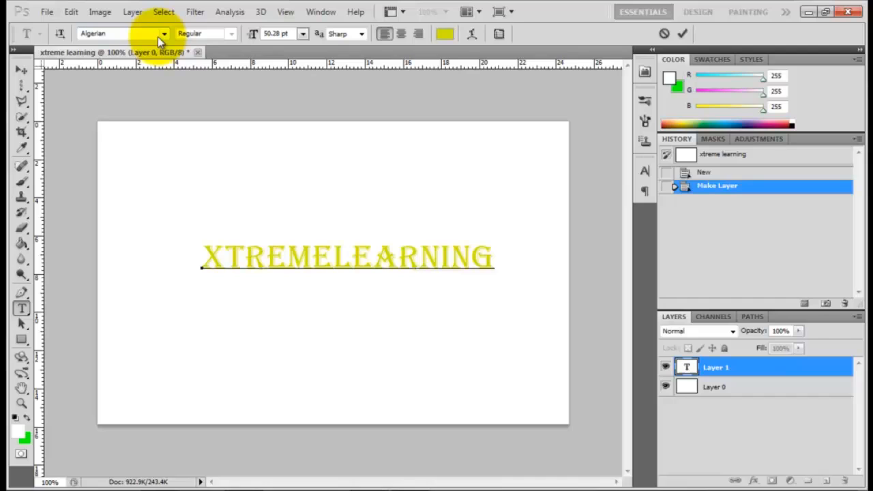
# Try to set the text colour to black (000000) without selecting the letters.
pyautogui.click(120, 34)
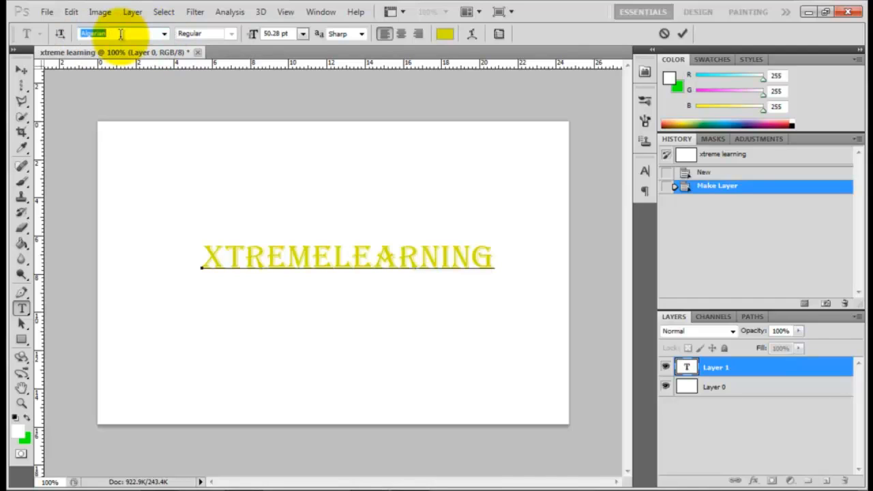
pyautogui.click(276, 33)
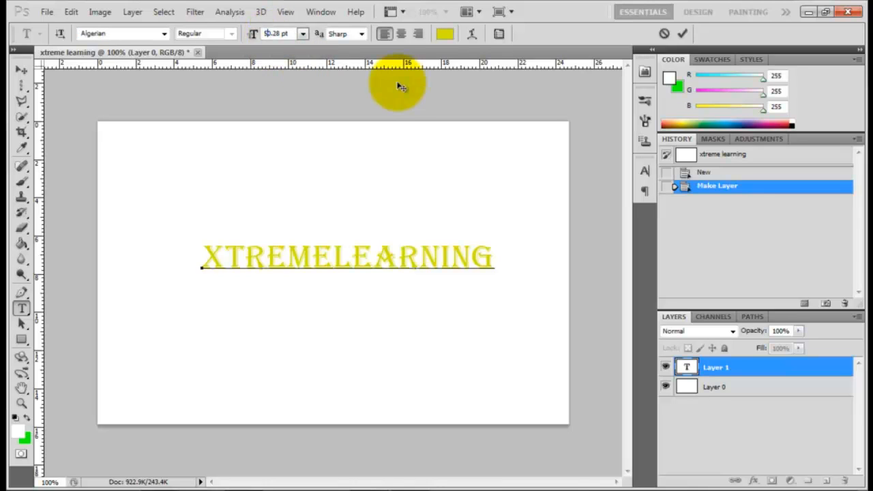
pyautogui.click(449, 39)
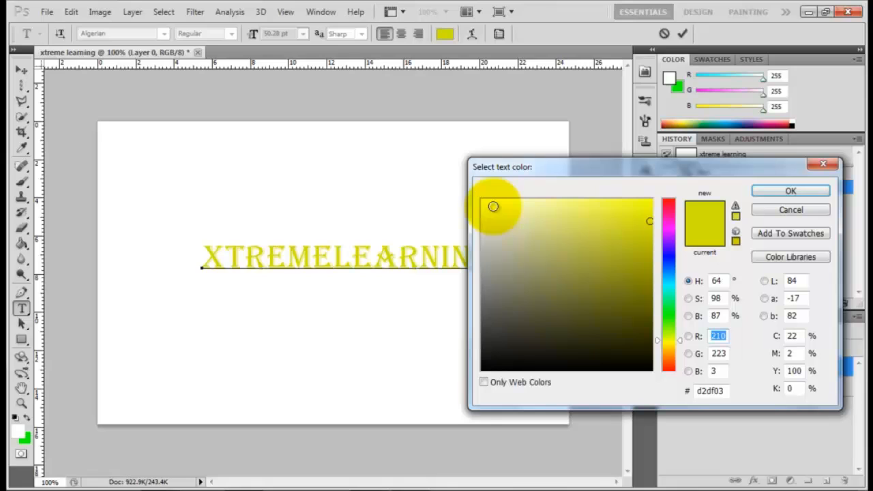
pyautogui.click(558, 282)
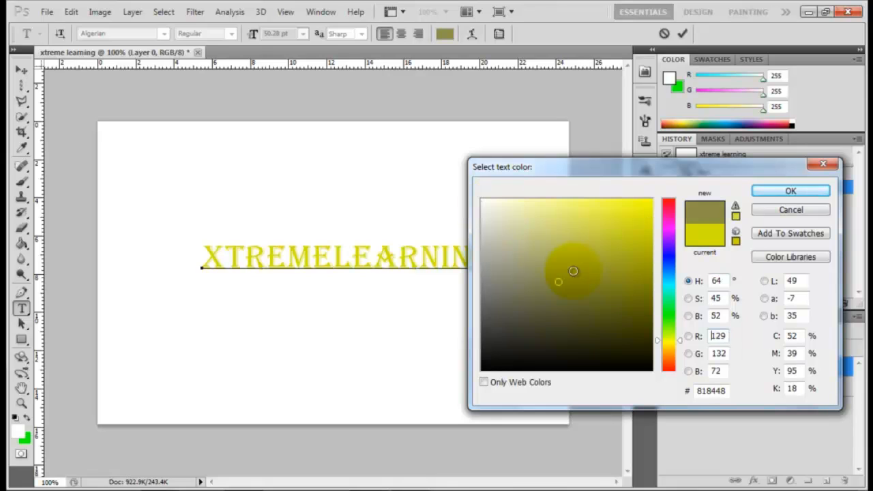
pyautogui.click(518, 221)
pyautogui.moveTo(548, 275); pyautogui.dragTo(446, 424)
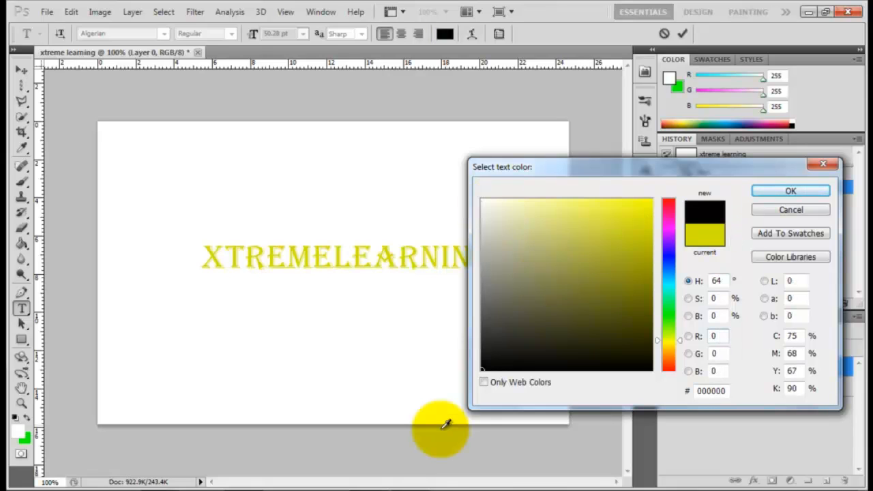
pyautogui.click(783, 193)
# Select all the letters of XTREMELEARNING and set their colour to black (000000).
pyautogui.click(394, 261)
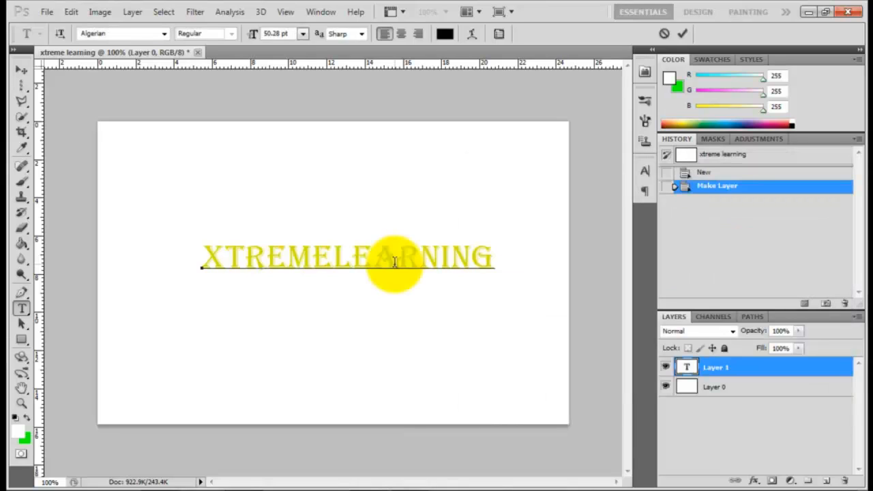
pyautogui.click(353, 260)
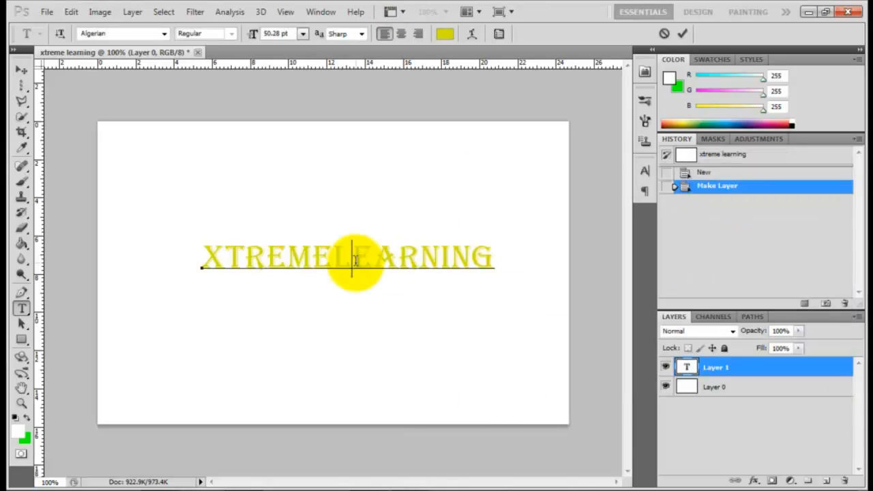
pyautogui.hotkey('ctrl', 'a')
pyautogui.click(445, 34)
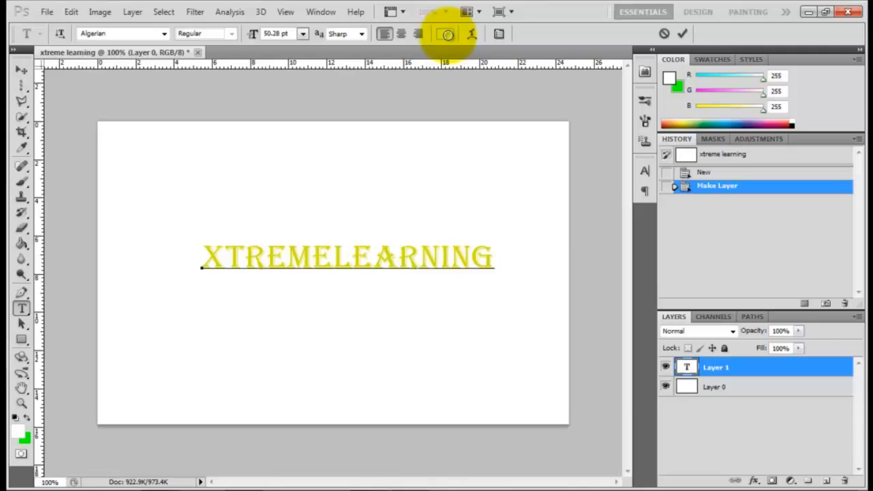
pyautogui.moveTo(497, 348); pyautogui.dragTo(448, 455)
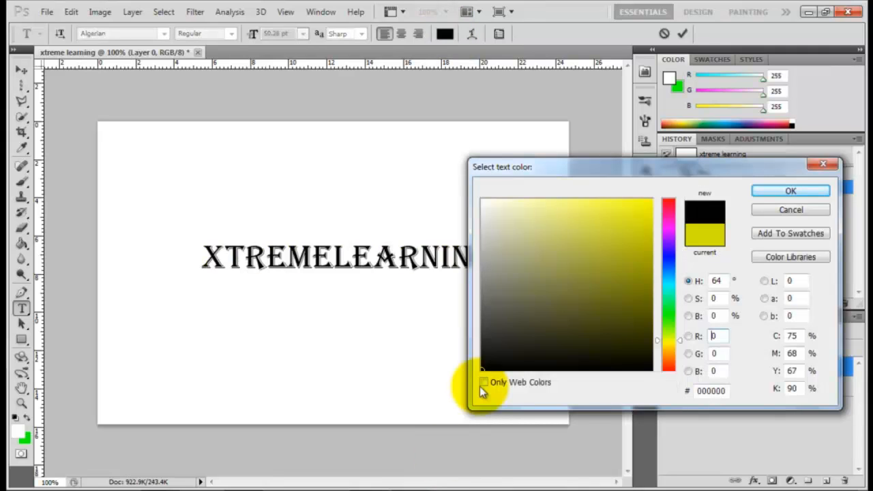
pyautogui.click(764, 191)
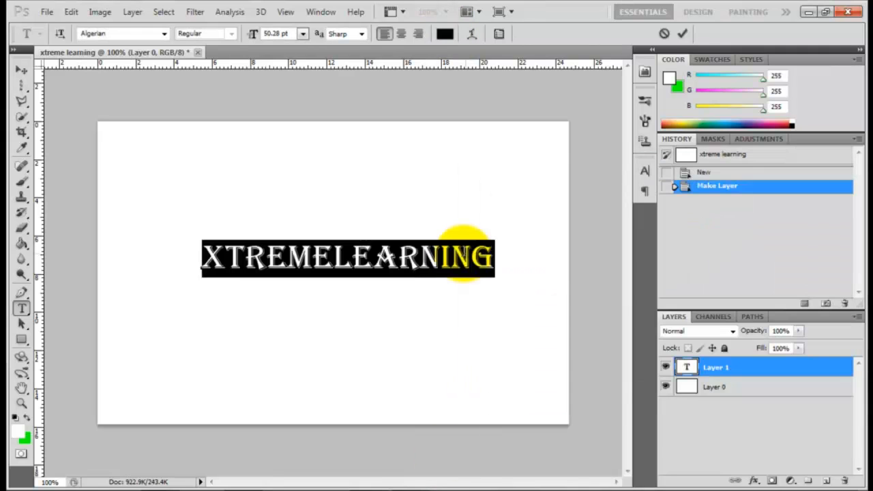
# Commit the text and move it slightly left and down to about the centre of the canvas.
pyautogui.moveTo(326, 332); pyautogui.dragTo(326, 335)
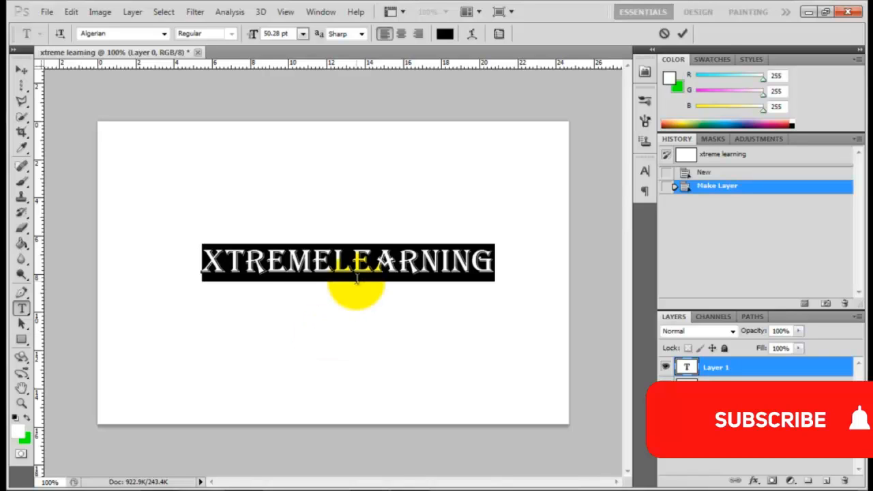
pyautogui.click(538, 150)
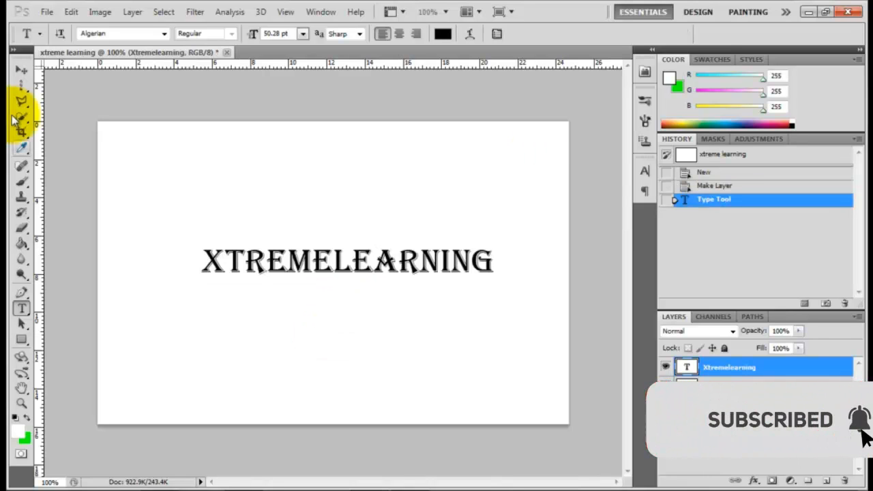
pyautogui.press('v')
pyautogui.moveTo(386, 261); pyautogui.dragTo(367, 269)
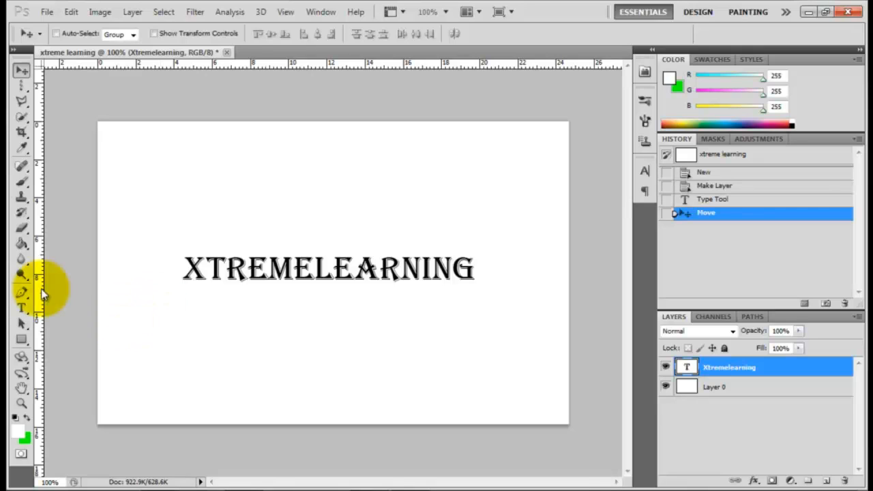
# Apply the Paint Bucket on the Xtremelearning text layer and accept rasterizing the type.
pyautogui.press('g')
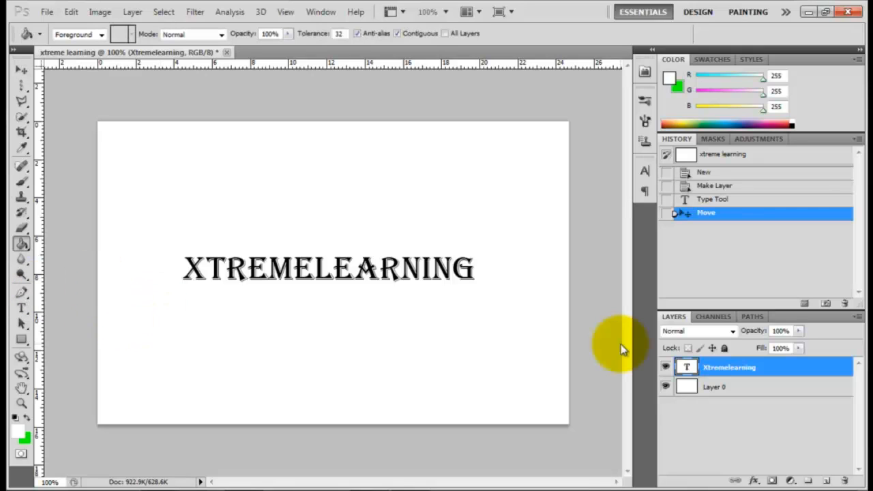
pyautogui.click(375, 378)
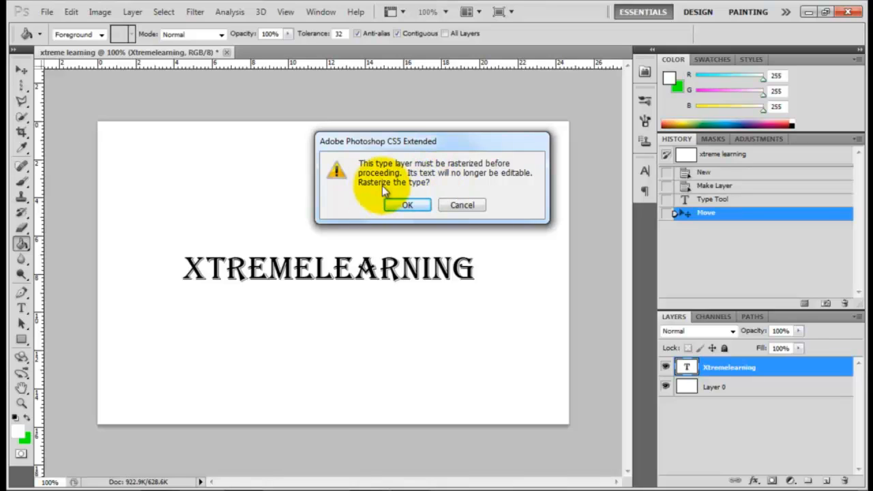
pyautogui.click(406, 197)
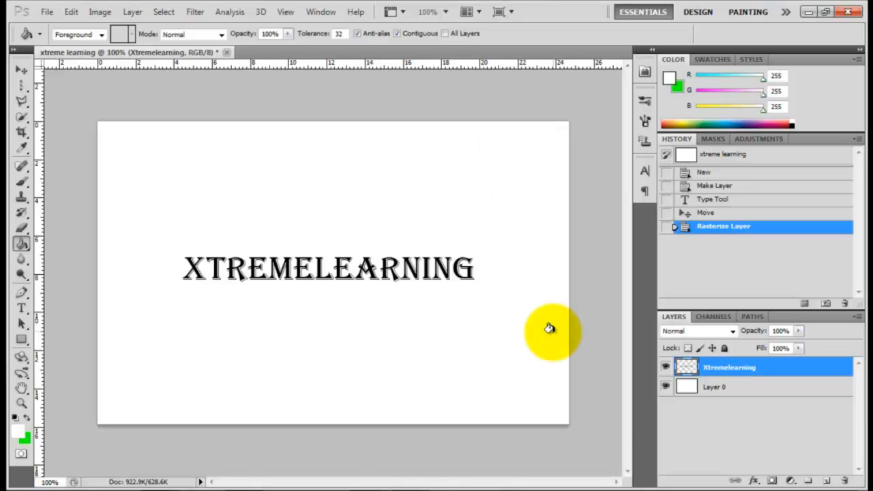
# Hide the Xtremelearning layer and try to fill the canvas with the Paint Bucket.
pyautogui.click(666, 368)
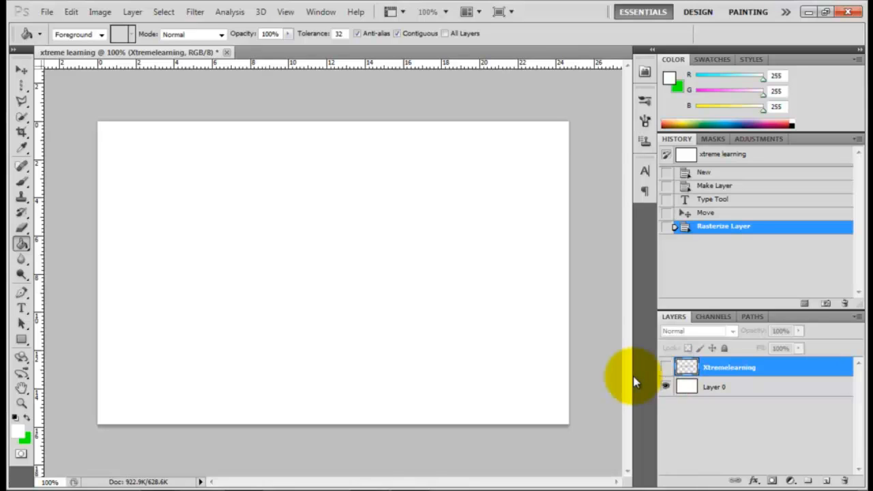
pyautogui.click(289, 348)
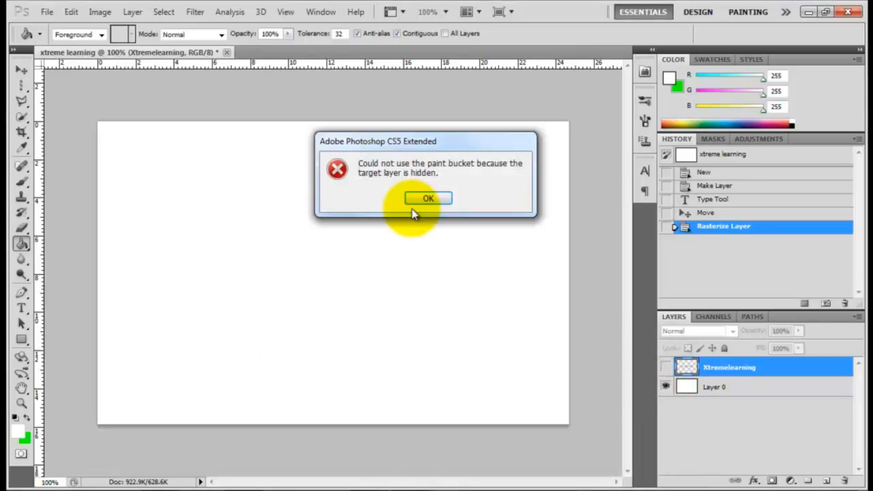
pyautogui.click(418, 205)
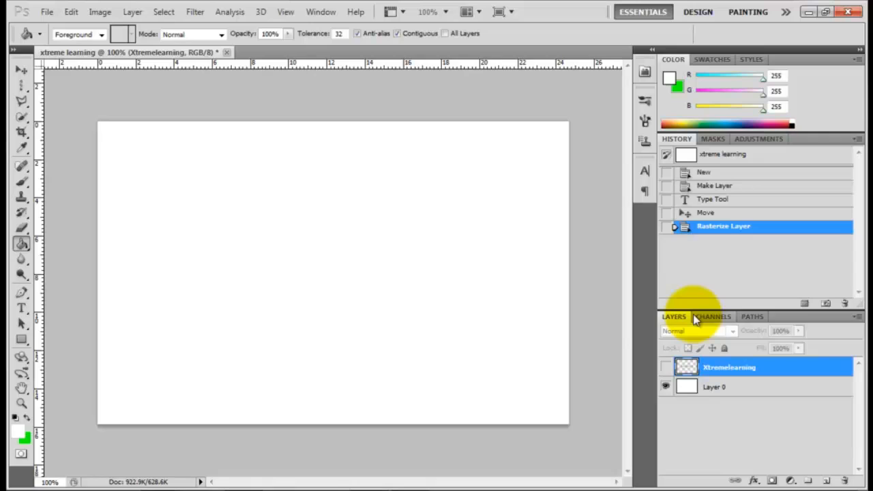
# Fill Layer 0 with the grey-green colour 798a79 using the Paint Bucket, and show the Xtremelearning layer again.
pyautogui.click(714, 392)
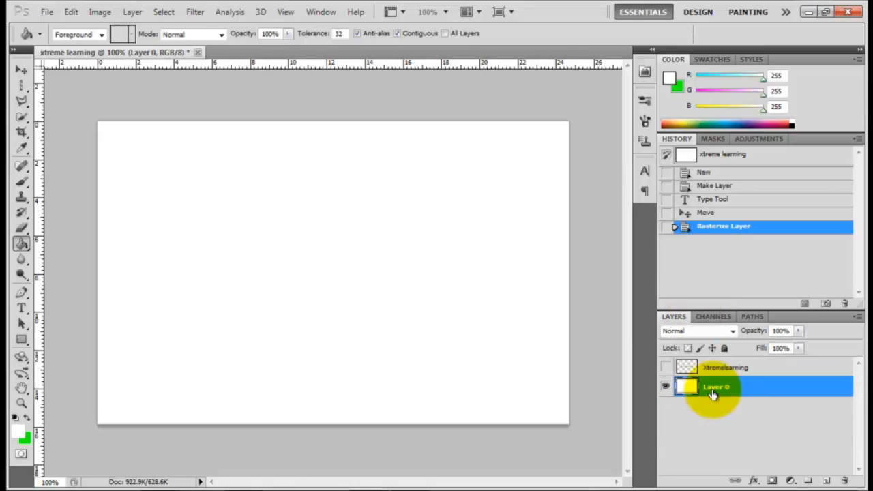
pyautogui.click(28, 420)
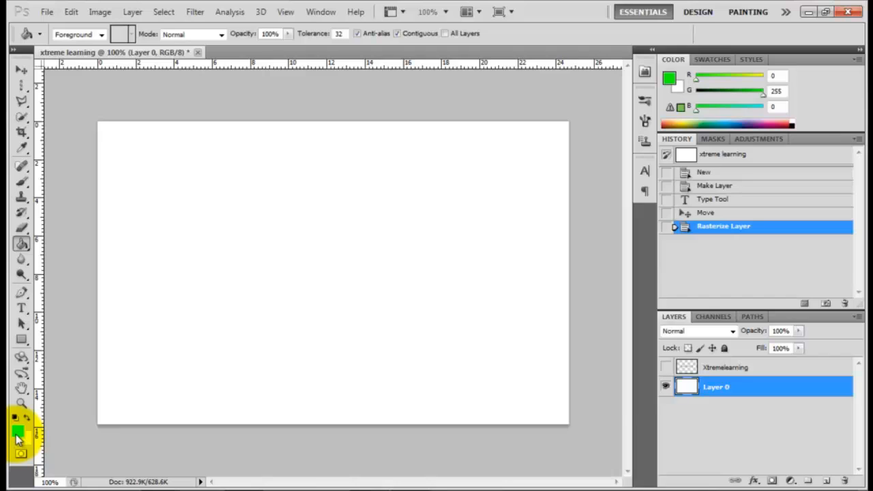
pyautogui.click(17, 433)
pyautogui.click(499, 285)
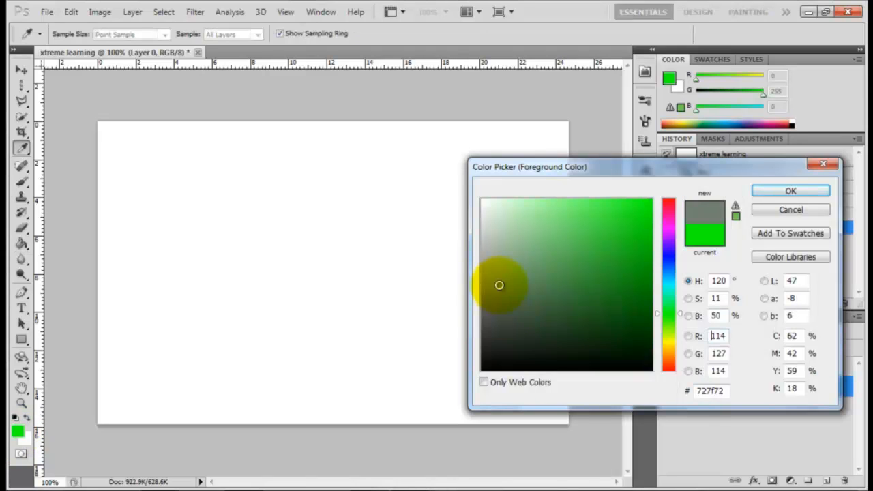
pyautogui.moveTo(499, 285); pyautogui.dragTo(501, 278)
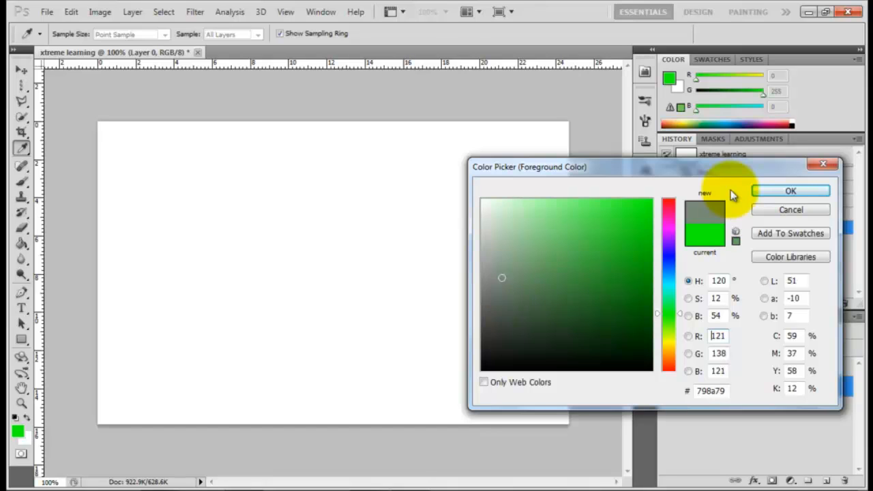
pyautogui.click(789, 190)
pyautogui.press('g')
pyautogui.click(291, 332)
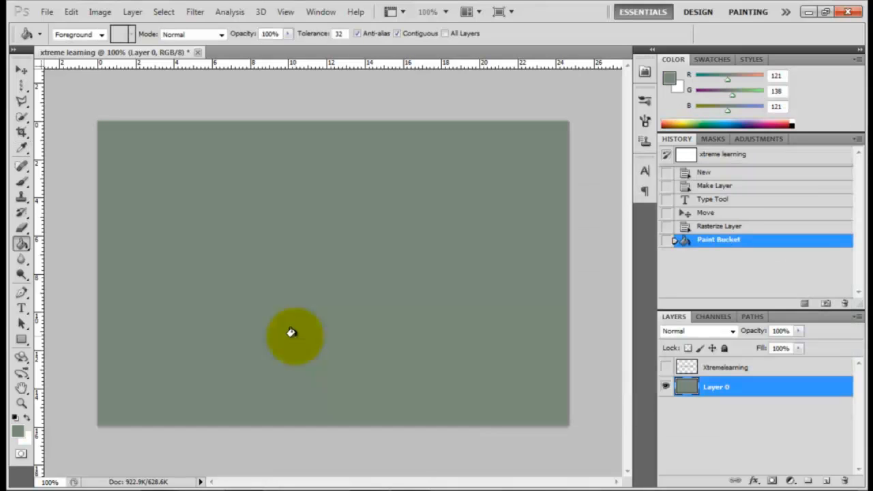
pyautogui.click(666, 368)
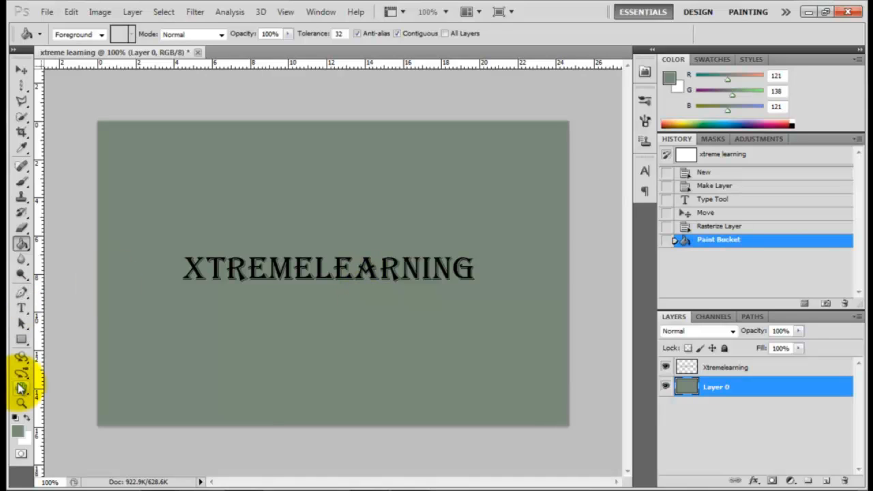
pyautogui.click(21, 307)
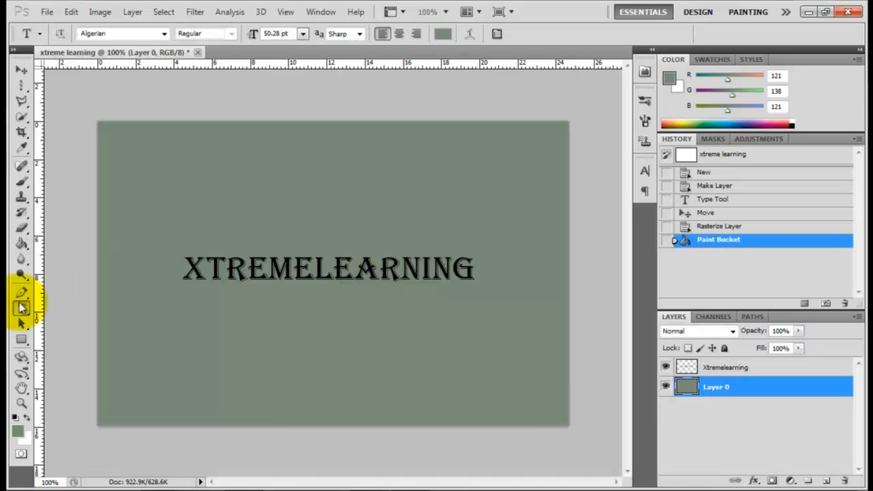
pyautogui.click(296, 271)
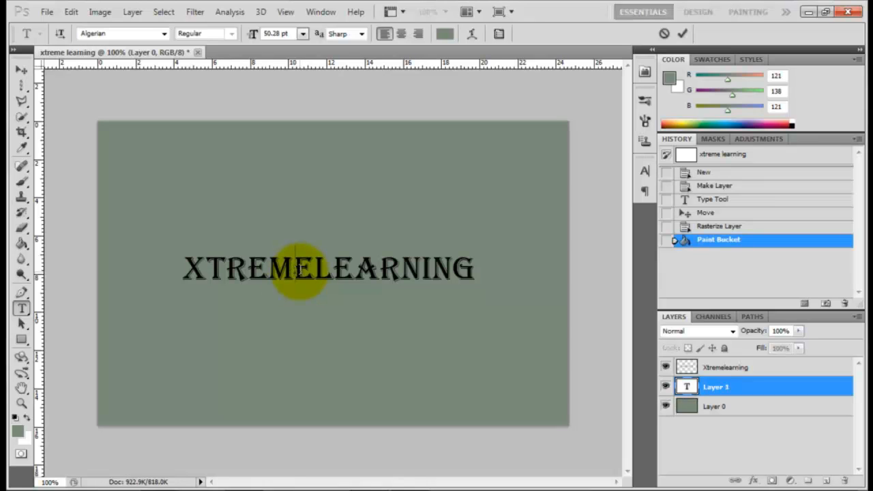
pyautogui.click(664, 33)
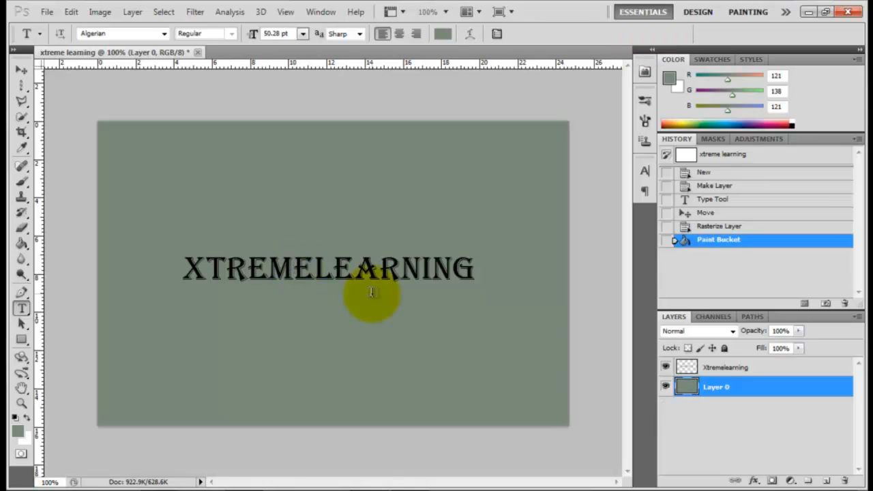
pyautogui.click(730, 372)
pyautogui.click(337, 269)
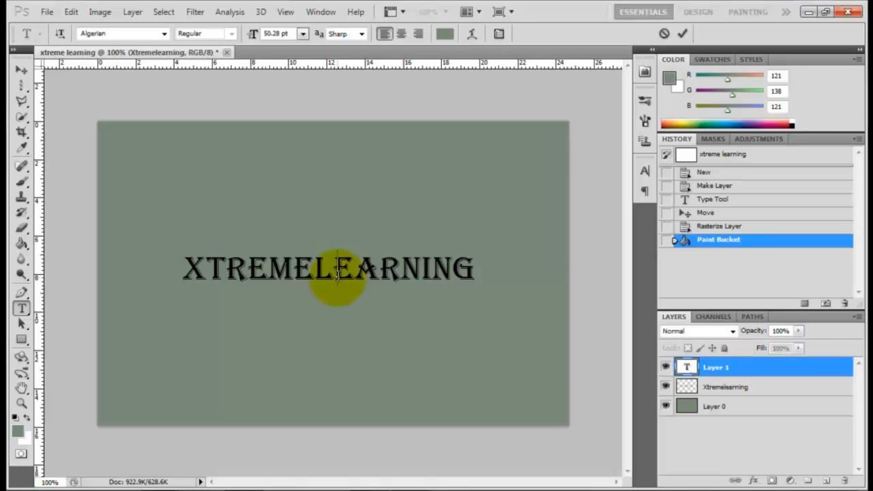
pyautogui.click(665, 34)
# Move the rasterized lettering slightly down and scale it to about 111% width and 141% height with Free Transform.
pyautogui.click(22, 68)
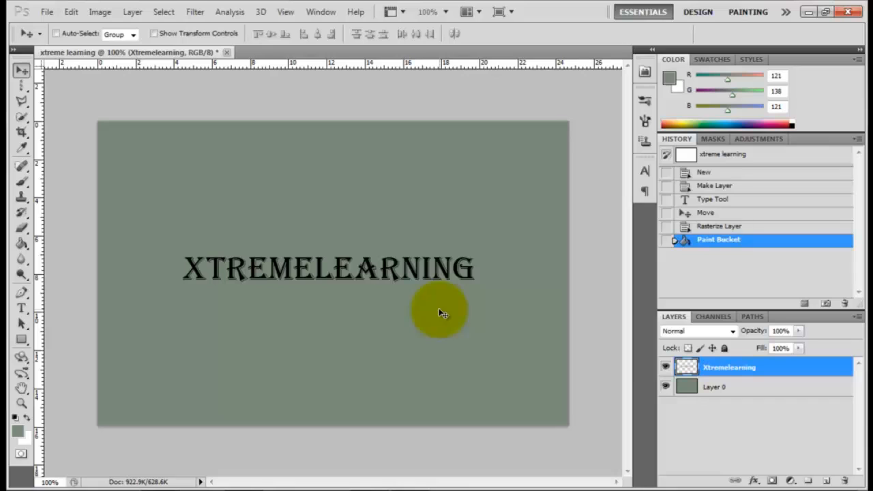
pyautogui.moveTo(332, 275); pyautogui.dragTo(334, 284)
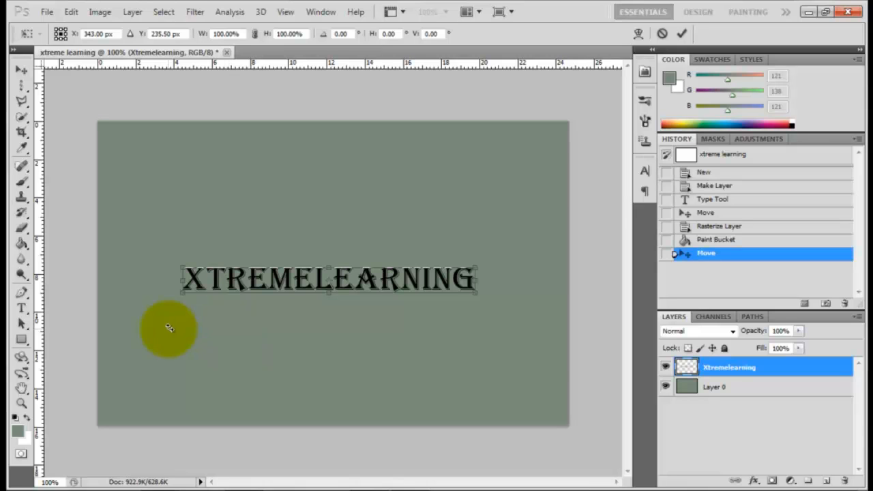
pyautogui.moveTo(179, 265); pyautogui.dragTo(163, 254)
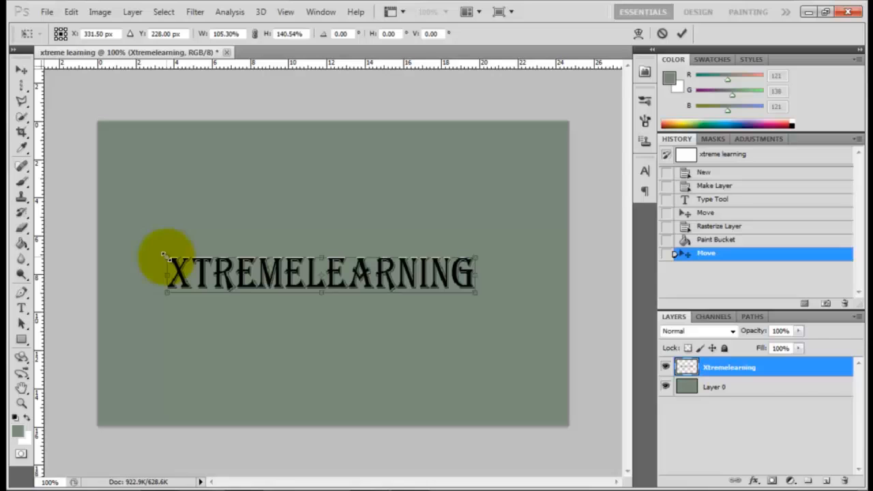
pyautogui.moveTo(461, 283); pyautogui.dragTo(491, 280)
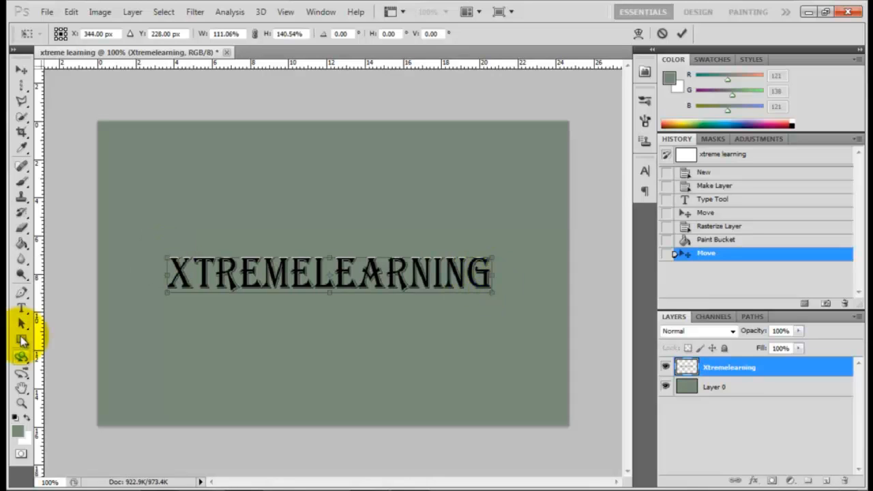
pyautogui.click(21, 308)
pyautogui.press('Return')
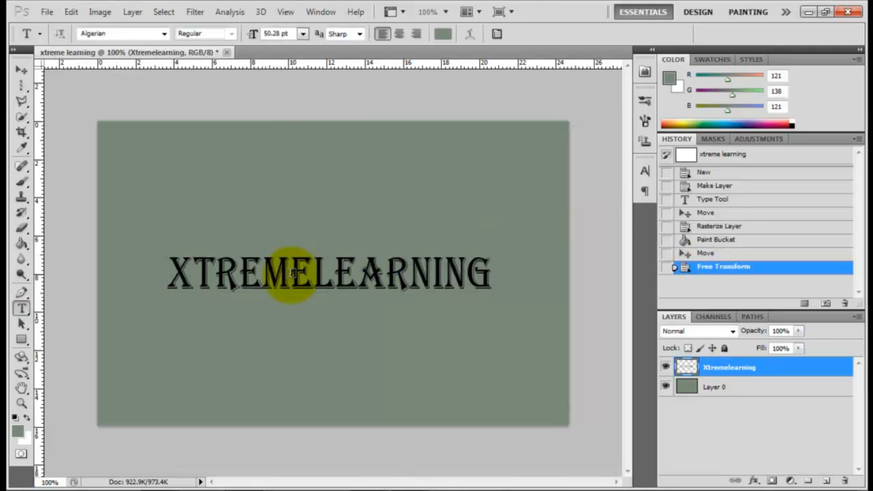
# Revert the document to its Type Tool history state and open the XTREMELEARNING text for editing.
pyautogui.click(300, 271)
pyautogui.click(714, 199)
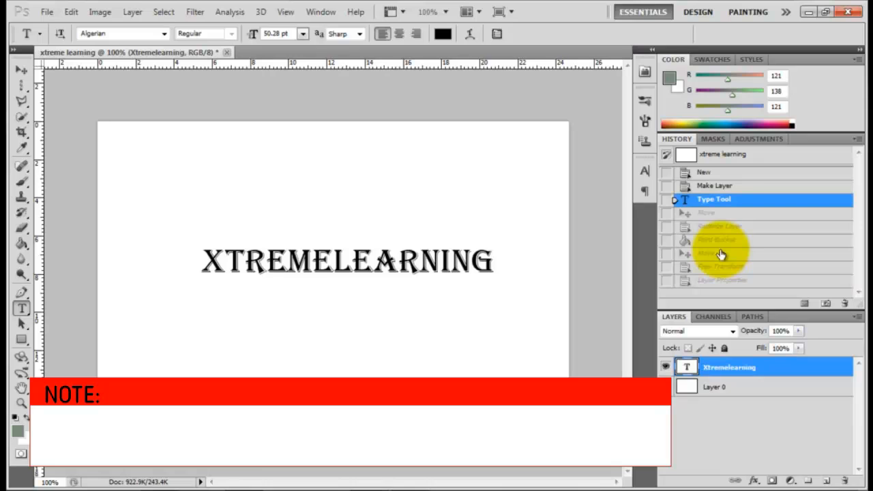
pyautogui.click(346, 263)
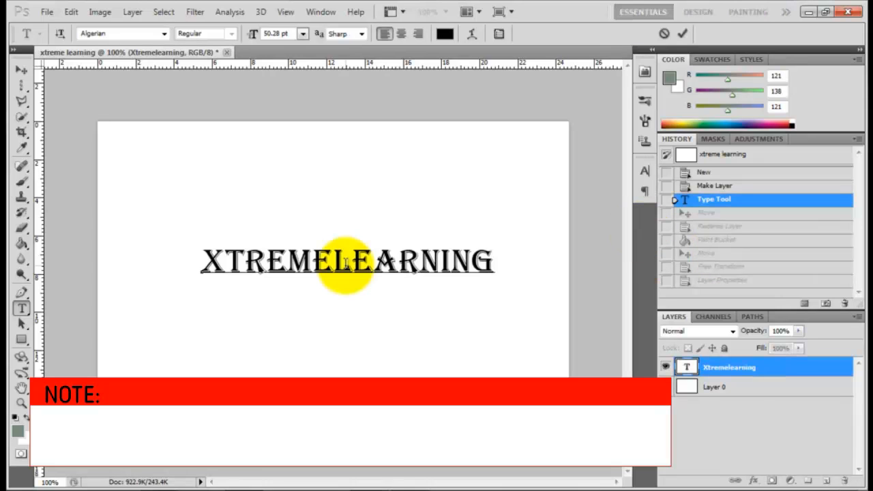
# Select all the letters of XTREMELEARNING, set their colour to dark yellow (c6c810) and commit the text.
pyautogui.doubleClick(368, 266)
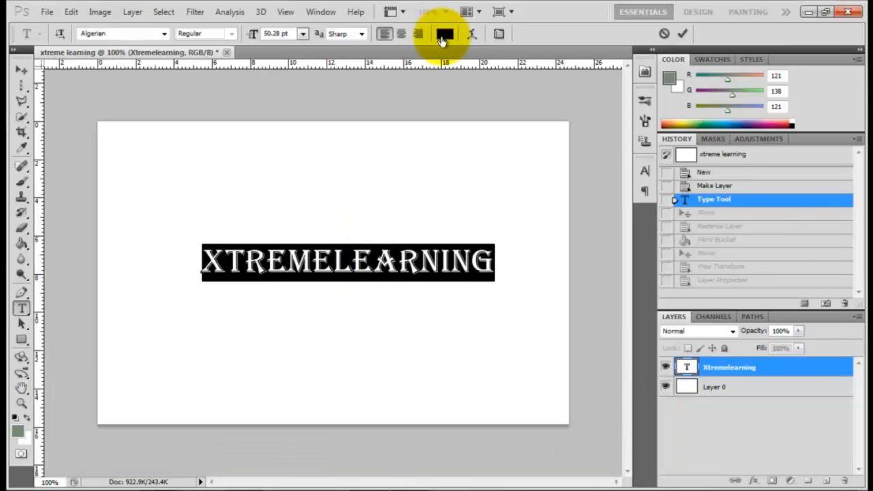
pyautogui.click(444, 35)
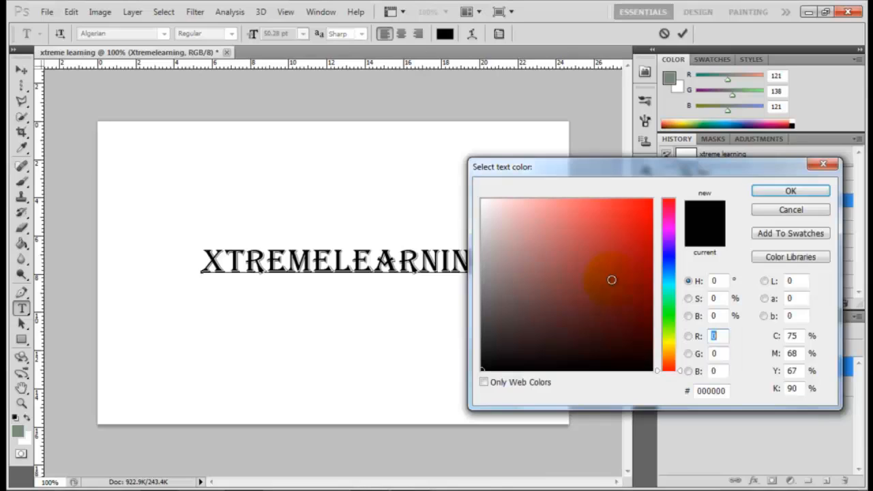
pyautogui.click(666, 344)
pyautogui.moveTo(667, 344); pyautogui.dragTo(669, 342)
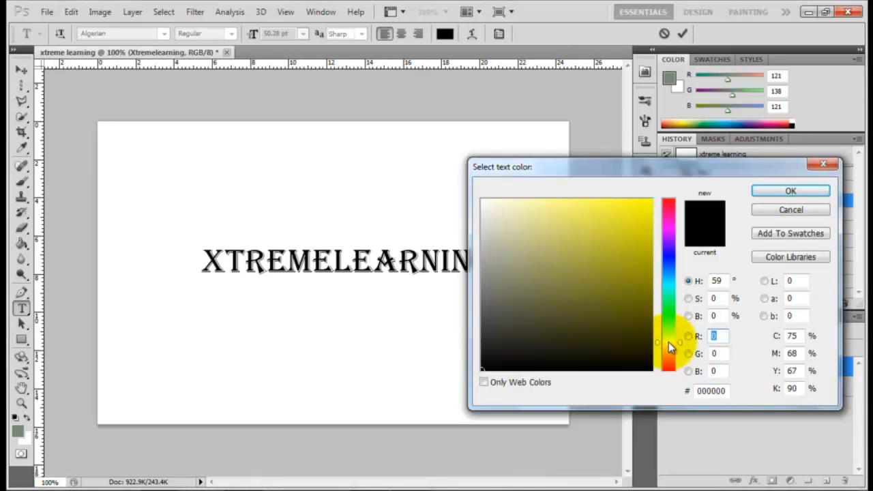
pyautogui.moveTo(648, 202)
pyautogui.mouseDown()
pyautogui.moveTo(642, 188)
pyautogui.moveTo(650, 235)
pyautogui.moveTo(639, 236)
pyautogui.mouseUp()
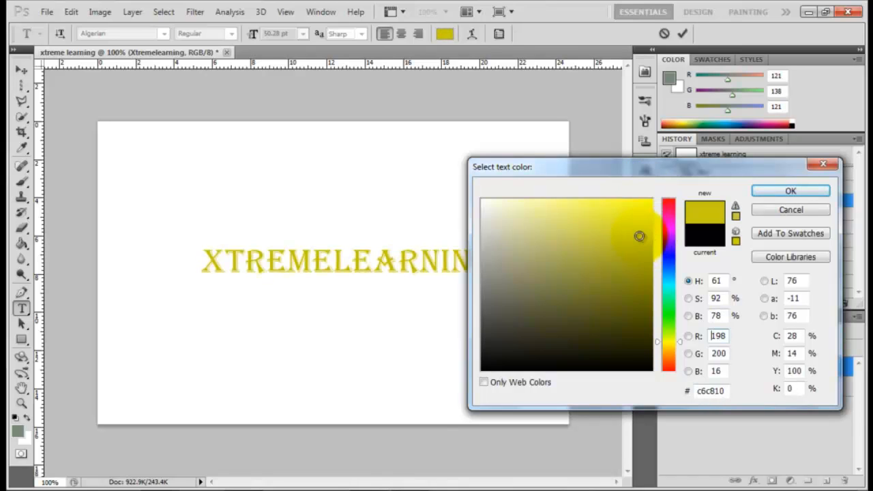
pyautogui.click(776, 192)
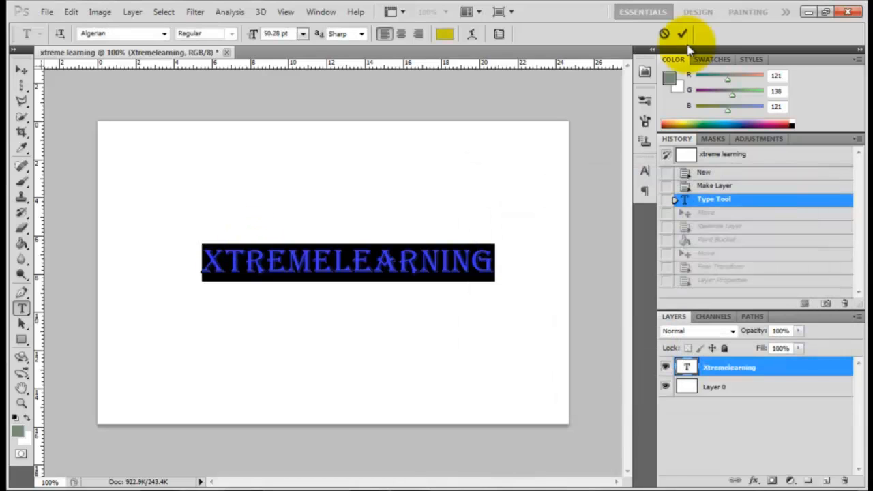
pyautogui.click(684, 34)
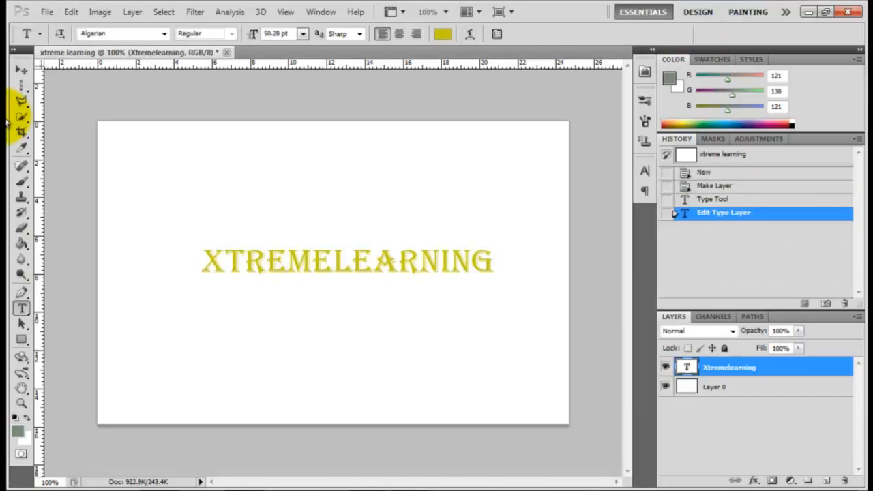
# Move the Xtremelearning text layer slightly left and down toward the centre of the canvas.
pyautogui.press('v')
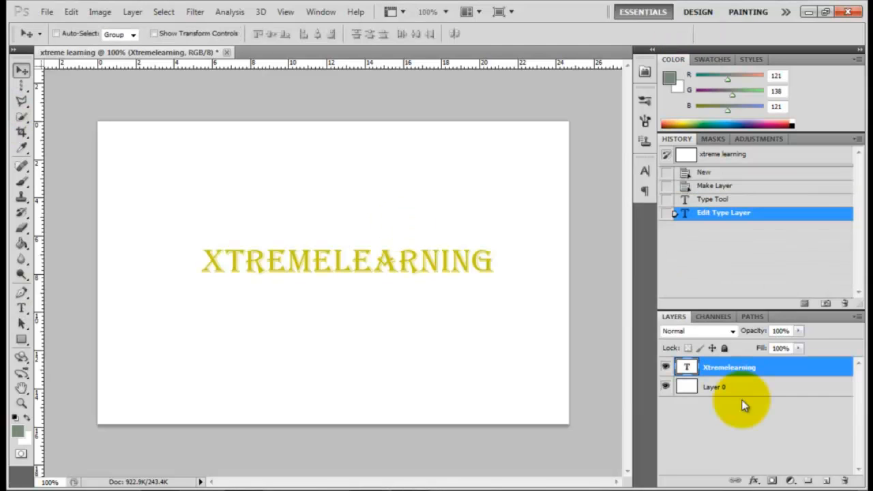
pyautogui.click(705, 387)
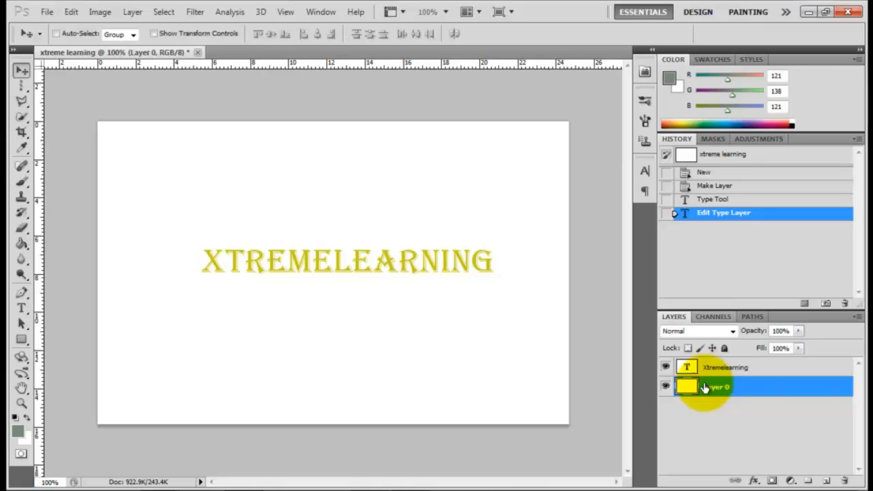
pyautogui.moveTo(371, 263); pyautogui.dragTo(328, 278)
pyautogui.click(727, 371)
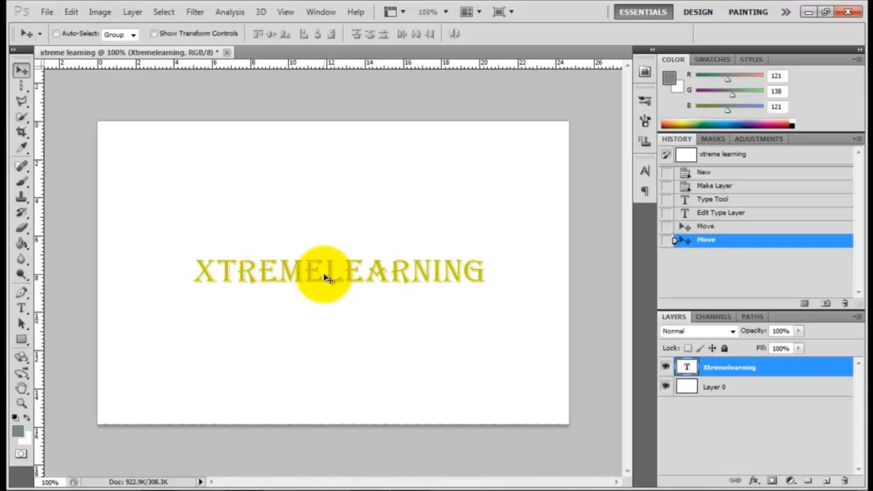
# Hide the Xtremelearning layer and fill Layer 0 with dark grey (424642) using the Paint Bucket.
pyautogui.click(665, 368)
pyautogui.click(686, 386)
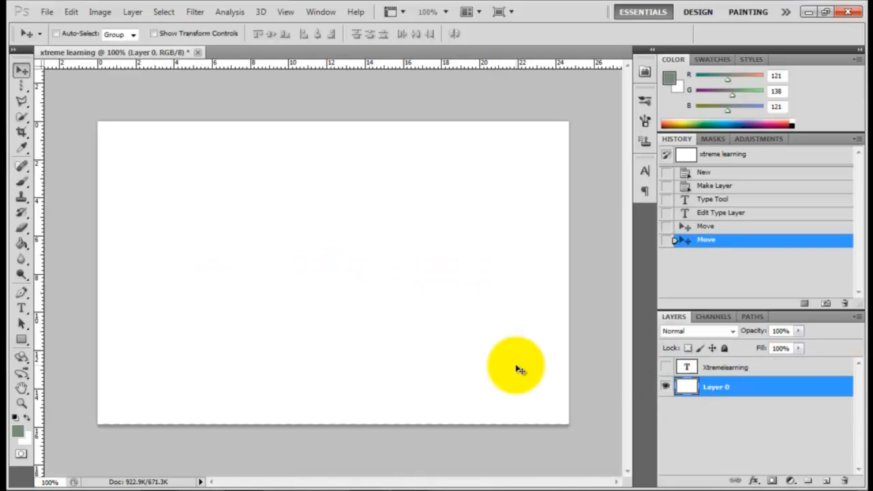
pyautogui.click(21, 432)
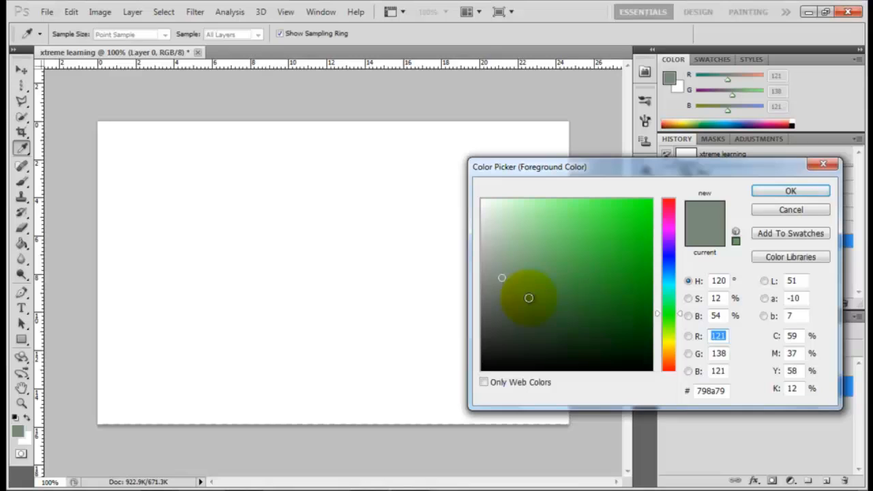
pyautogui.click(492, 312)
pyautogui.click(490, 325)
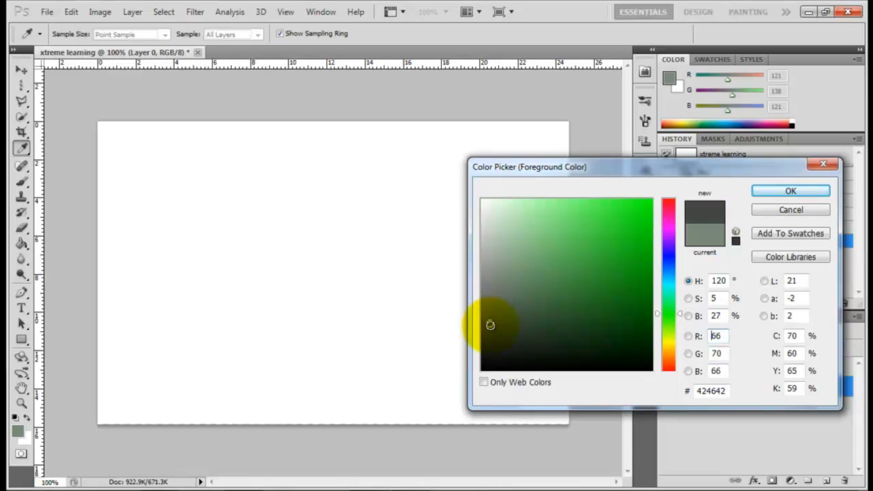
pyautogui.press('Return')
pyautogui.press('v')
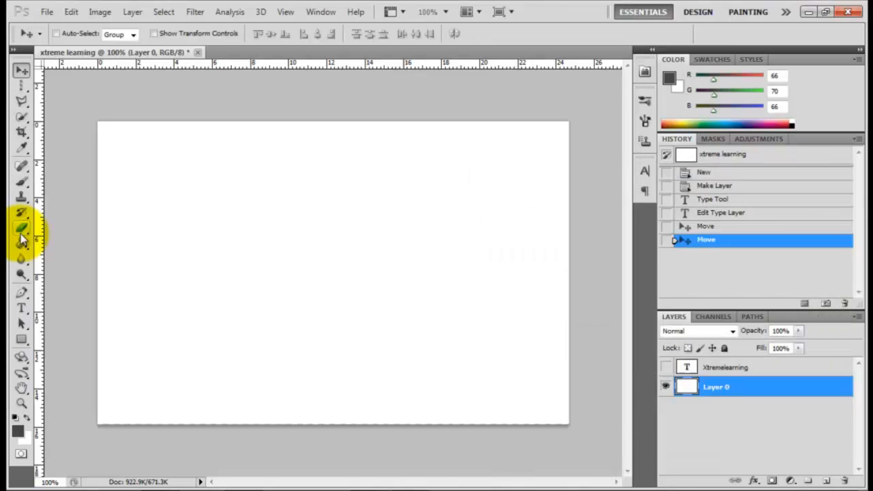
pyautogui.click(21, 240)
pyautogui.click(286, 278)
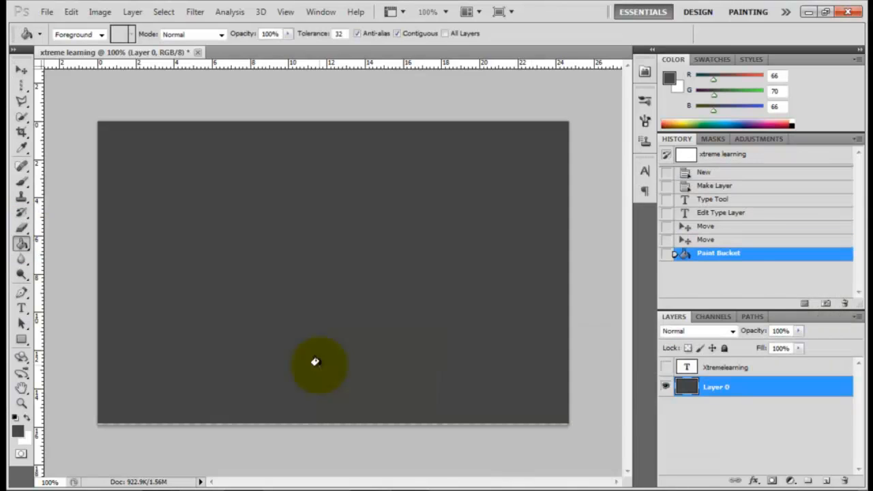
# Move Layer 0 so that its dark fill covers the whole canvas, and show the Xtremelearning layer again.
pyautogui.click(22, 71)
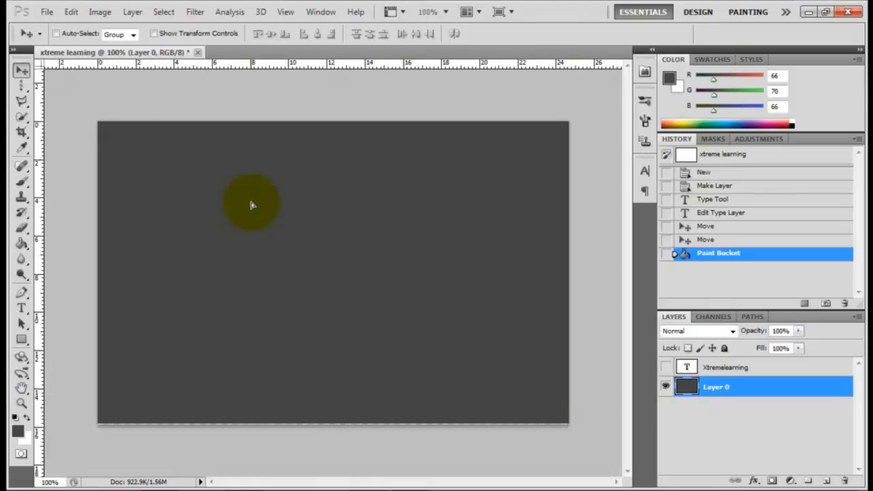
pyautogui.moveTo(252, 204); pyautogui.dragTo(155, 159)
pyautogui.click(19, 103)
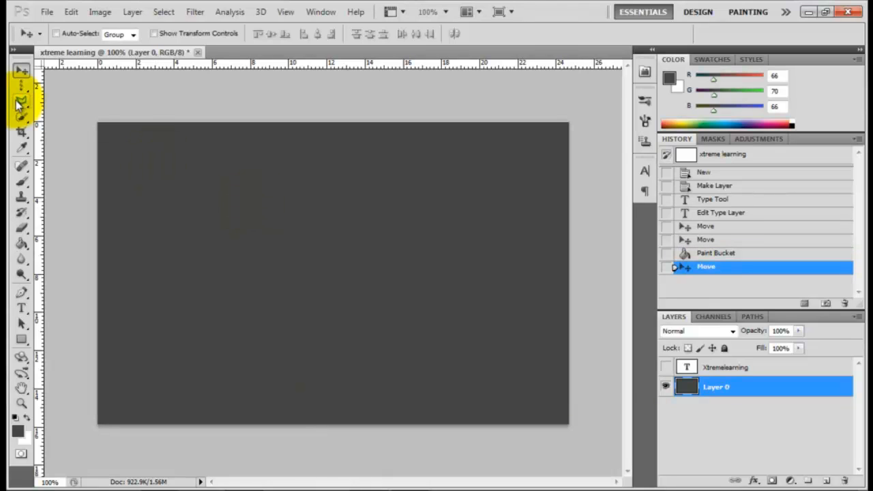
pyautogui.click(661, 373)
pyautogui.click(665, 369)
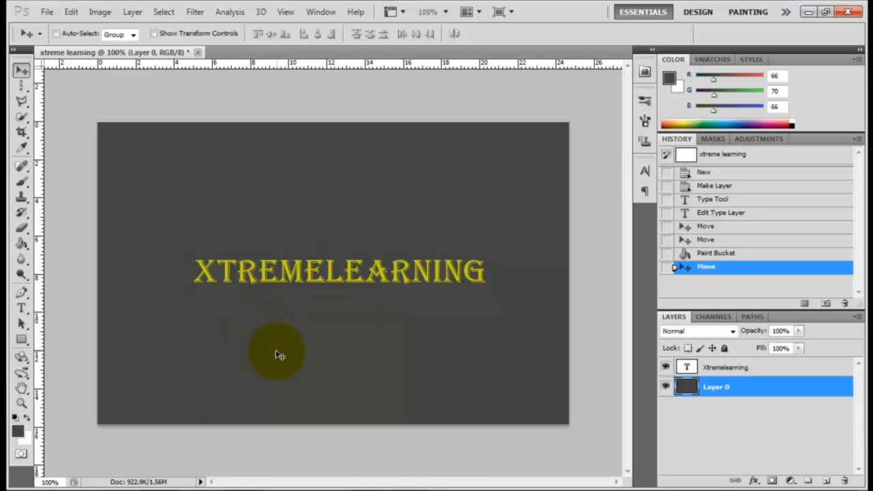
# Save the design as a layered Photoshop PSD file named "xtreme learning gold effect" in the photoshop folder.
pyautogui.click(47, 12)
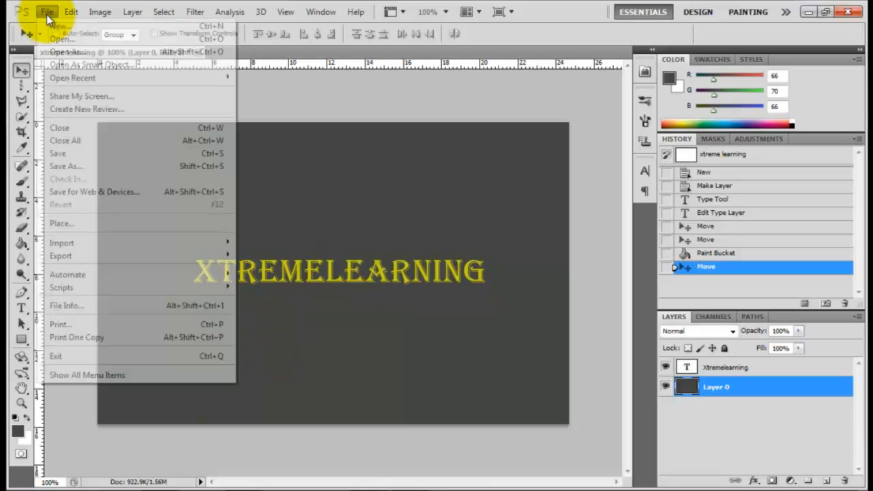
pyautogui.click(99, 170)
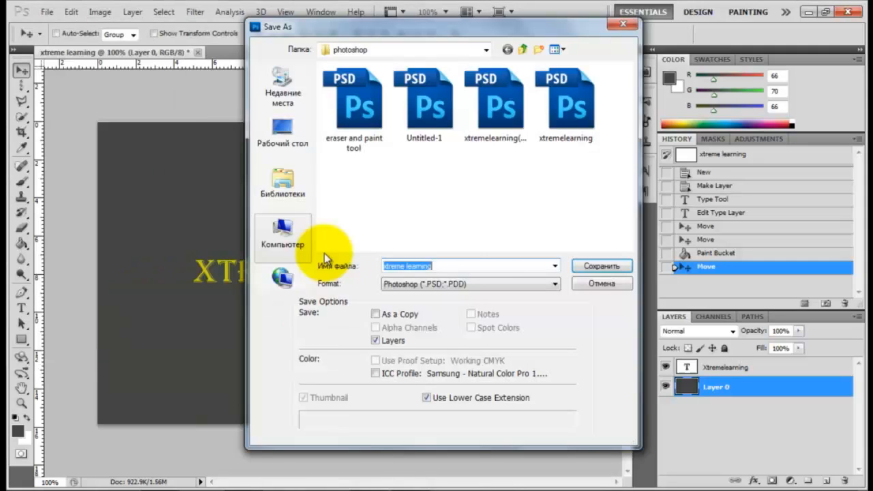
pyautogui.click(458, 265)
pyautogui.write('g')
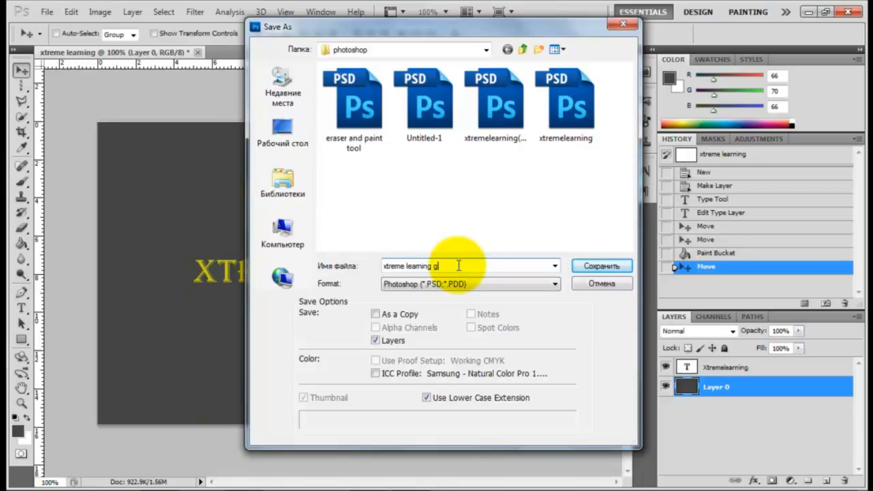
pyautogui.write('old effect')
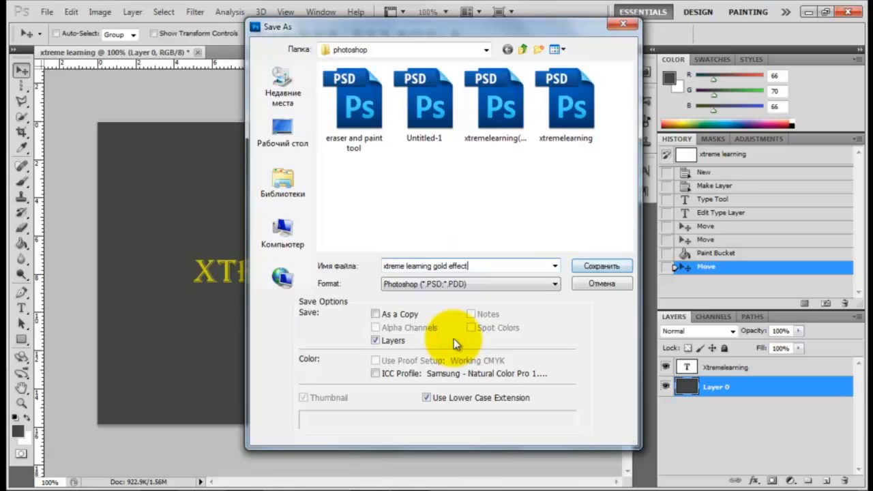
pyautogui.click(626, 266)
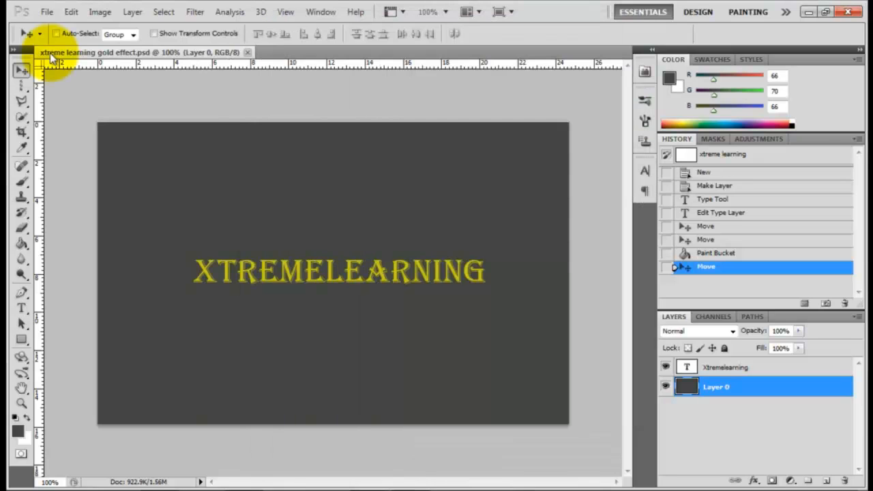
# Save a PNG copy of the design as "xtreme learning gold effect" in the same folder, with interlace set to None.
pyautogui.click(47, 12)
pyautogui.click(81, 167)
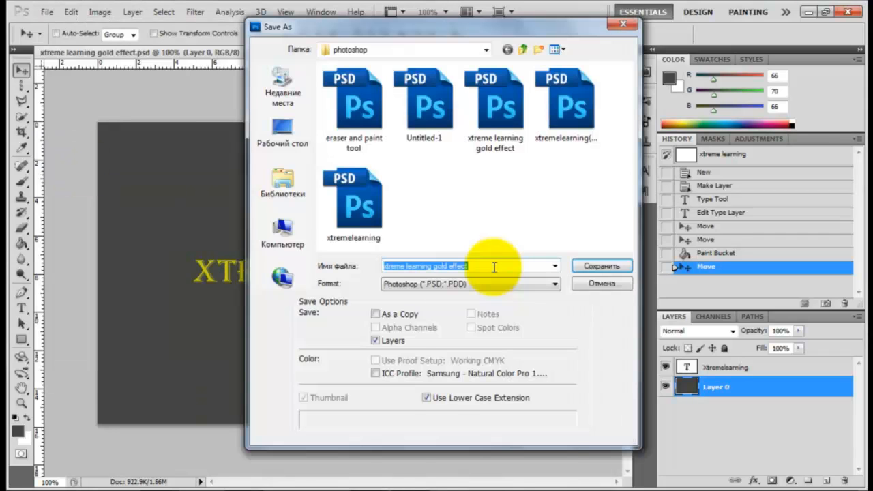
pyautogui.click(481, 283)
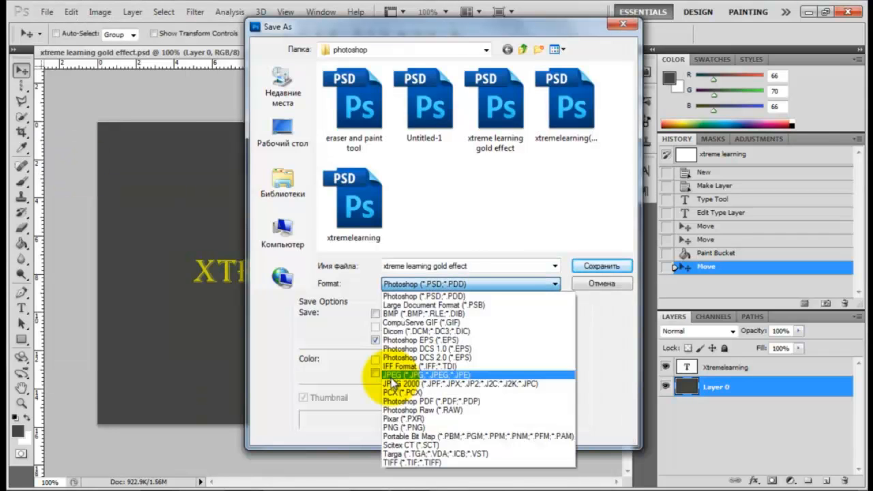
pyautogui.click(394, 381)
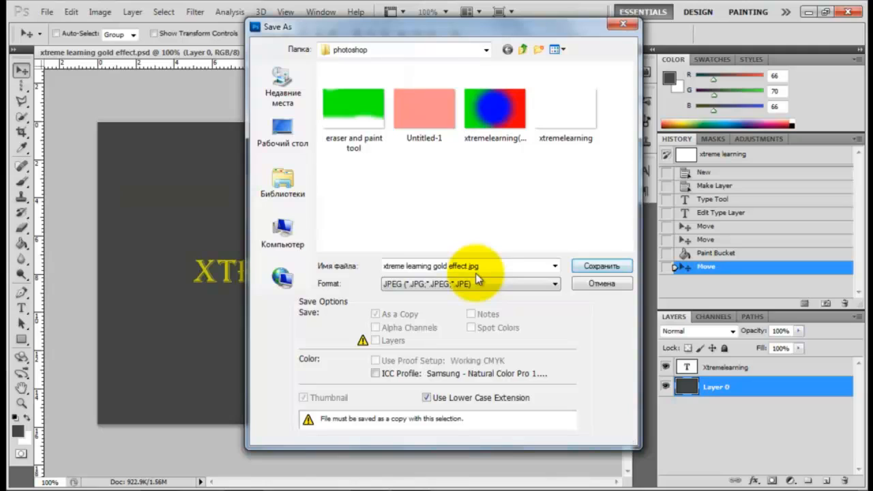
pyautogui.click(519, 286)
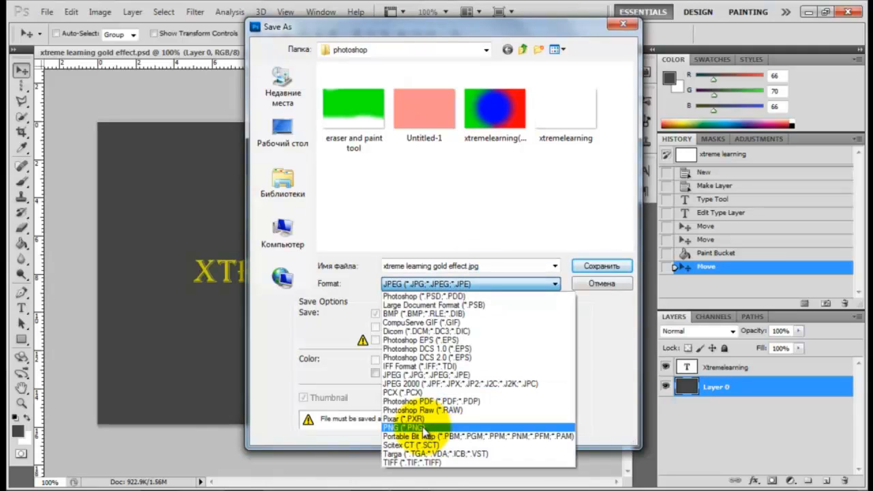
pyautogui.click(422, 429)
pyautogui.click(602, 265)
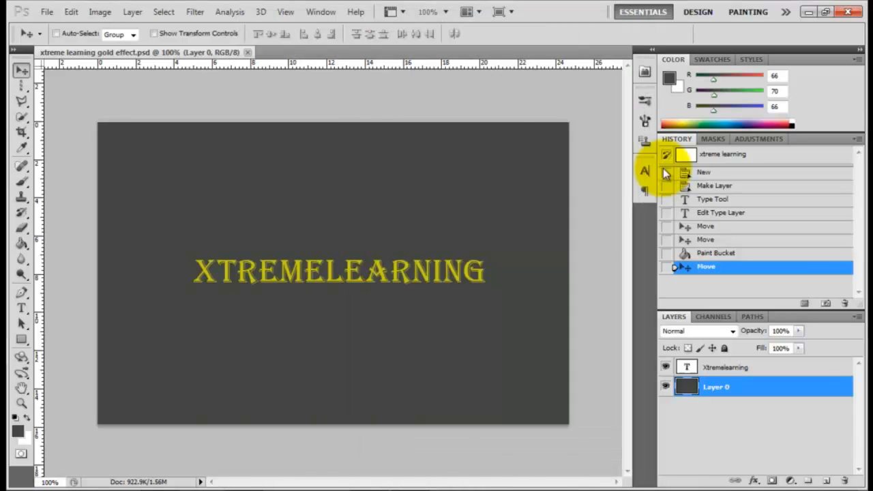
pyautogui.click(494, 168)
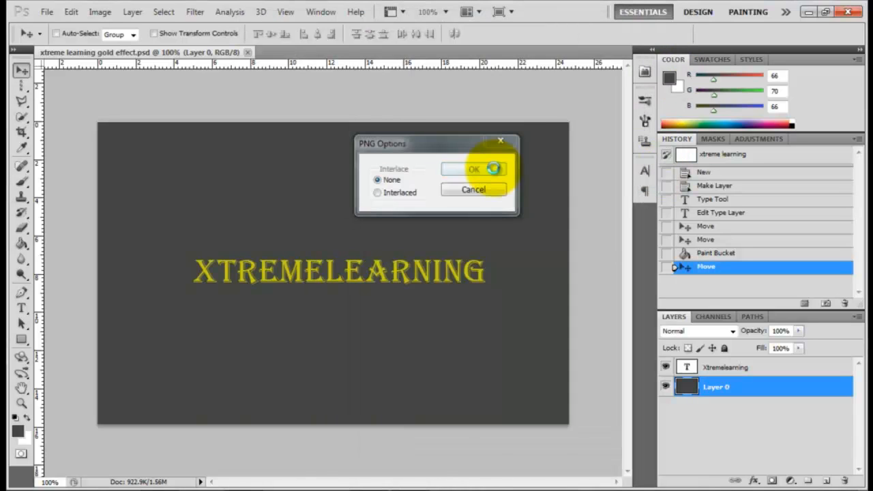
# Switch to the desktop, open the photoshop folder and maximize its window.
pyautogui.click(806, 14)
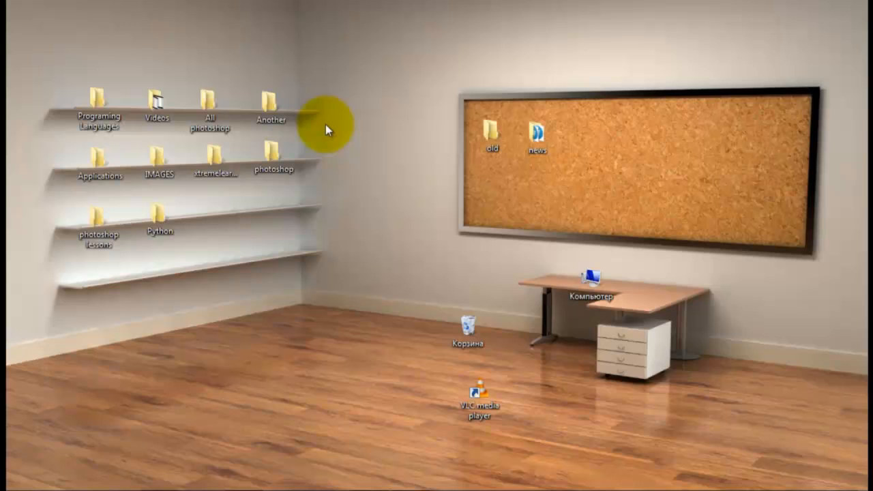
pyautogui.doubleClick(271, 156)
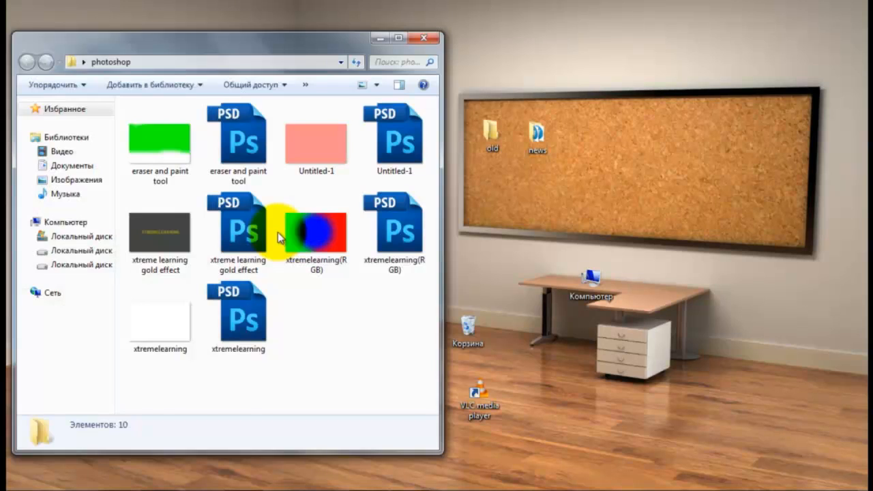
pyautogui.moveTo(251, 38); pyautogui.dragTo(298, 43)
pyautogui.doubleClick(298, 43)
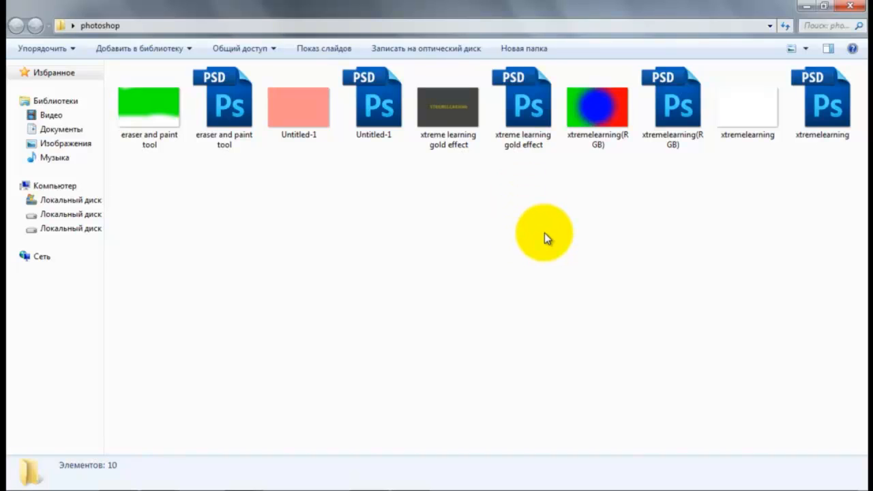
# Open the exported "xtreme learning gold effect" PNG image in the picture viewer to check it.
pyautogui.click(229, 109)
pyautogui.moveTo(231, 120); pyautogui.dragTo(282, 268)
pyautogui.click(450, 127)
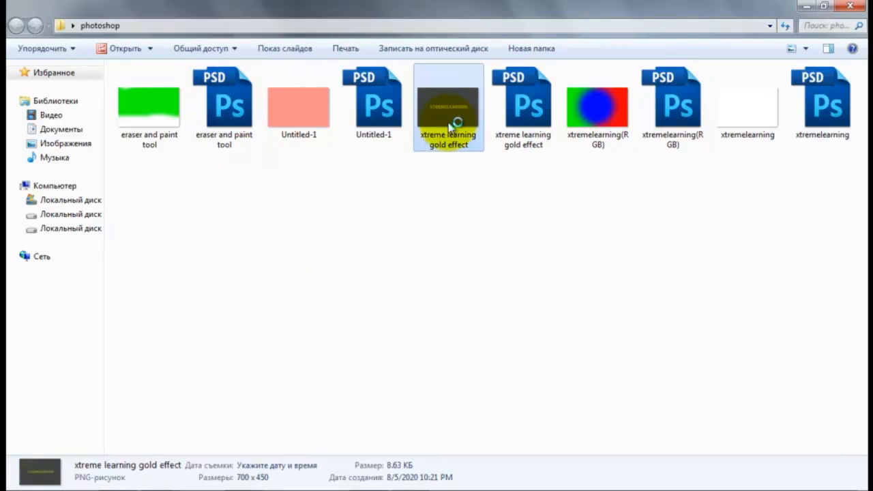
pyautogui.doubleClick(436, 149)
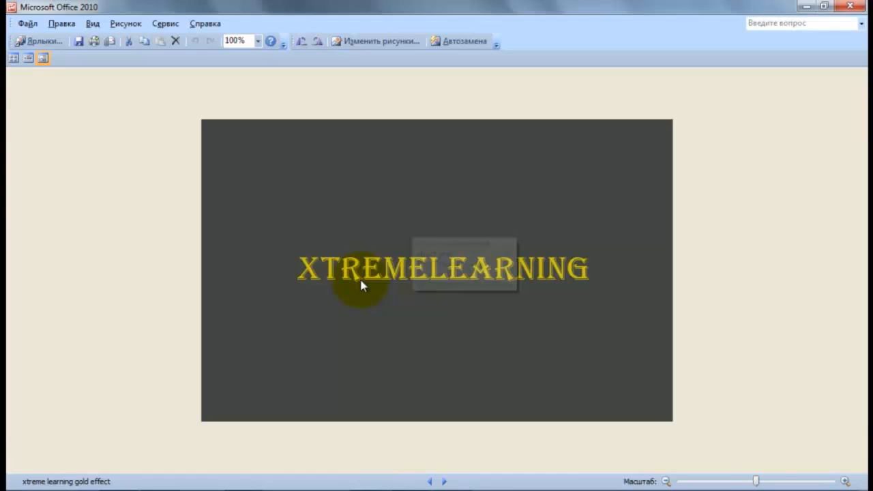